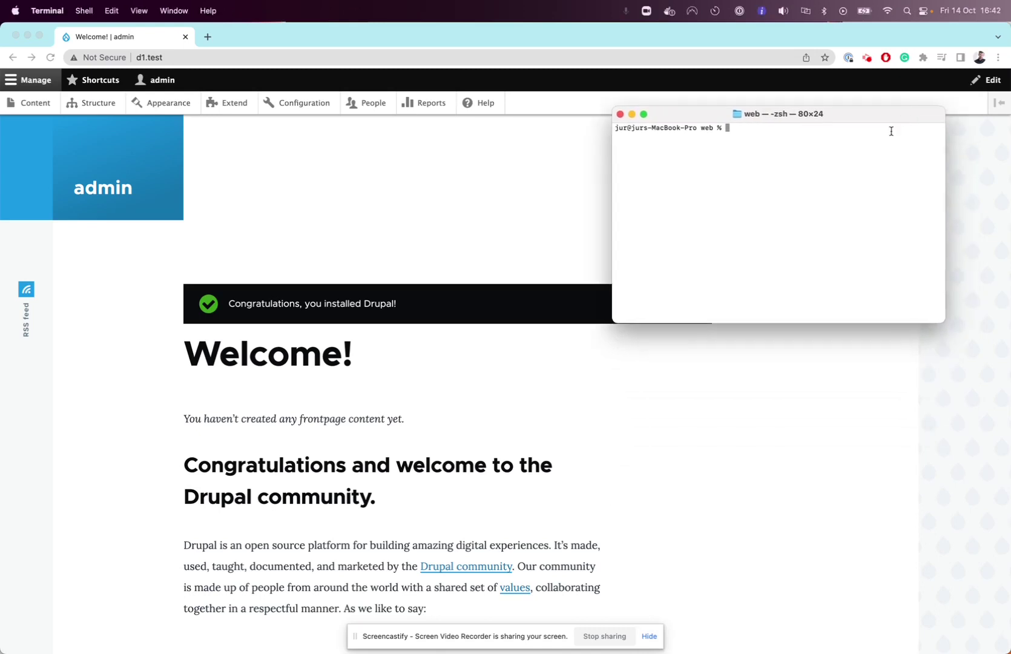
- Download the DXPR Builder module with "composer require drupal/dxpr_builder", accept using the parent directory's composer.json, and put the terminal away
text(composer require drupal/dxpr)
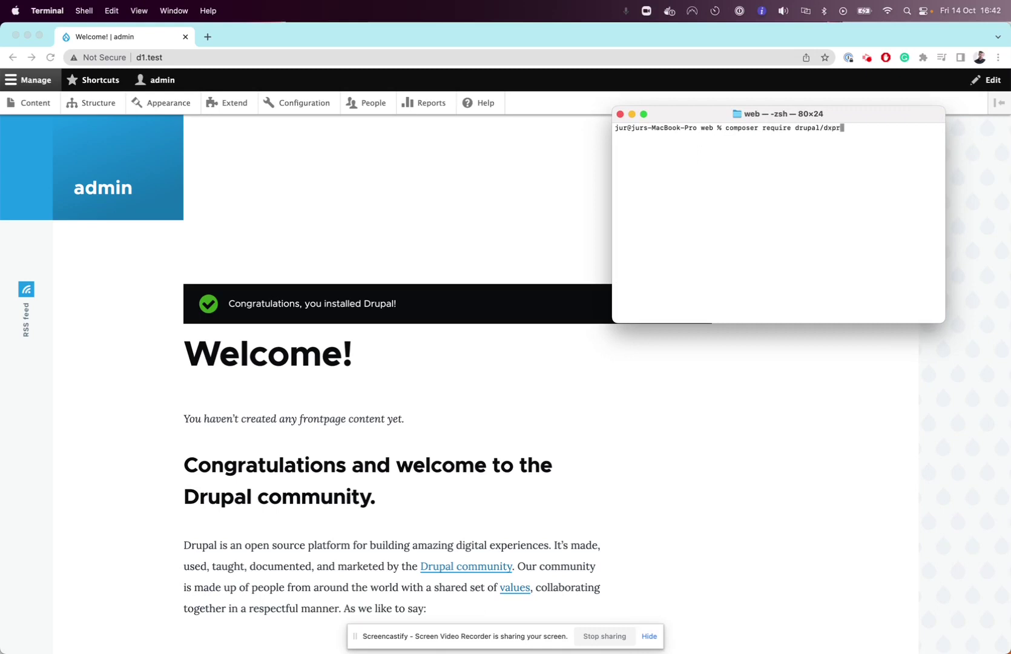
text(_builder)
key(Return)
key(Return)
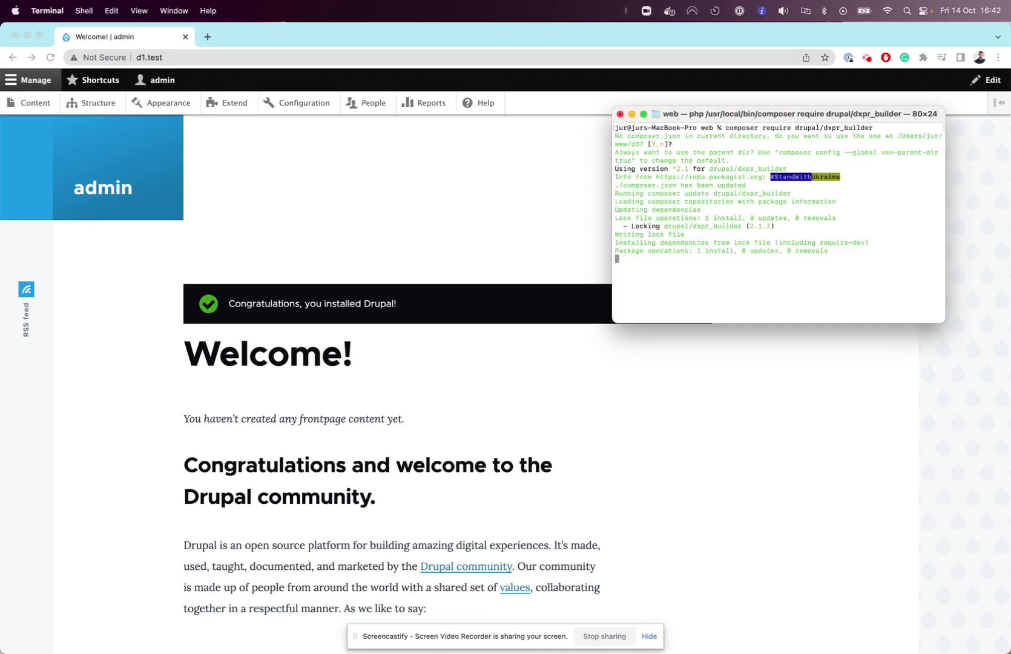
double_click(893, 117)
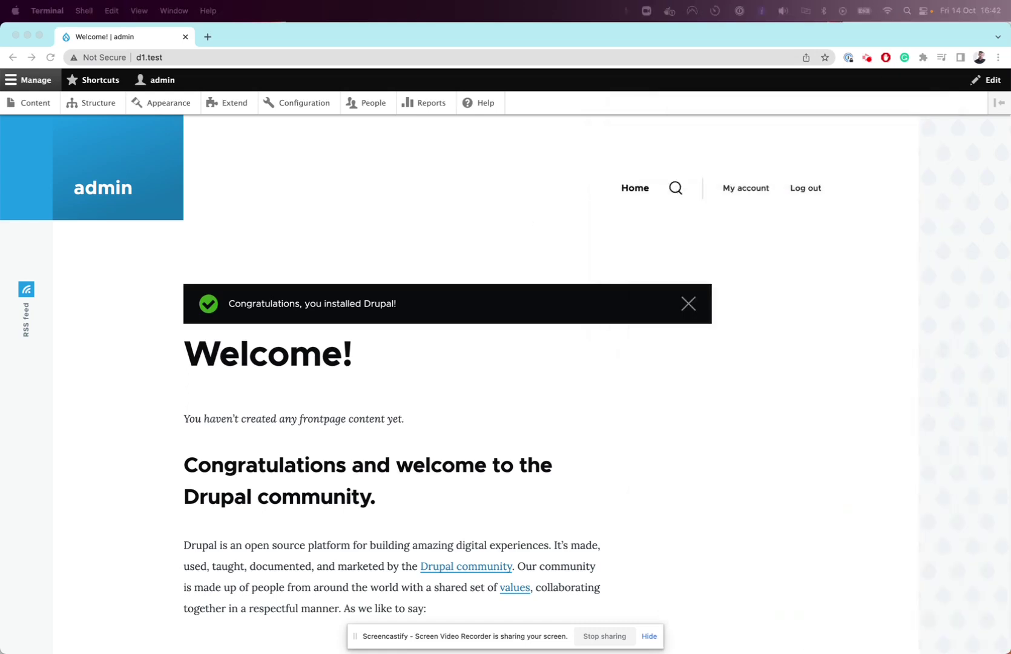
- Filter the site's modules by "dxpr" and install DXPR Builder, DXPR Builder Block Type and DXPR Builder Drag and Drop Page
click(224, 122)
click(228, 105)
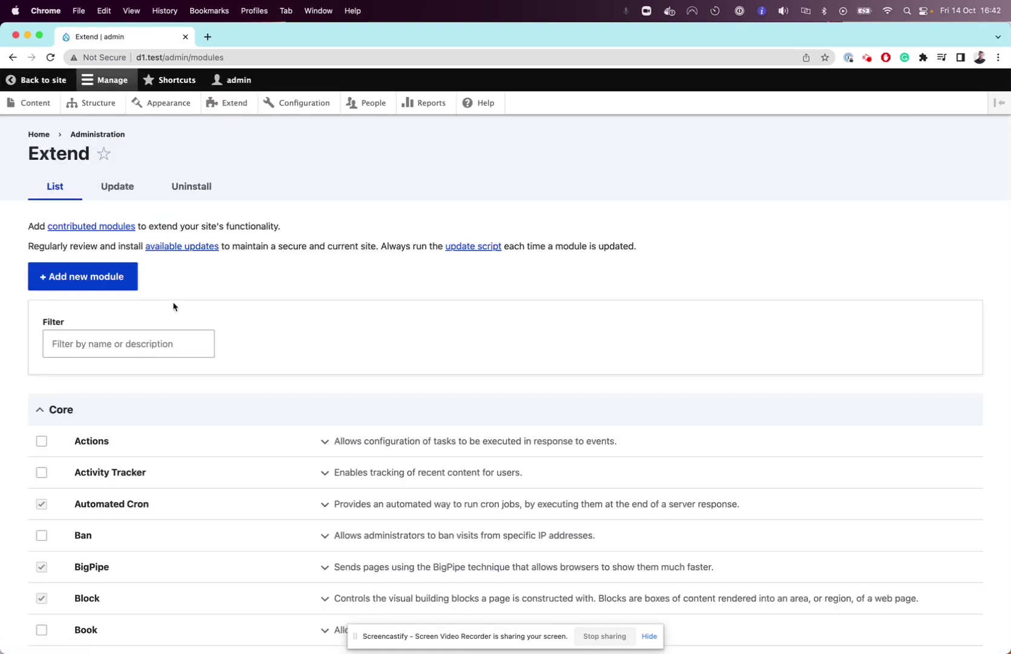
click(166, 342)
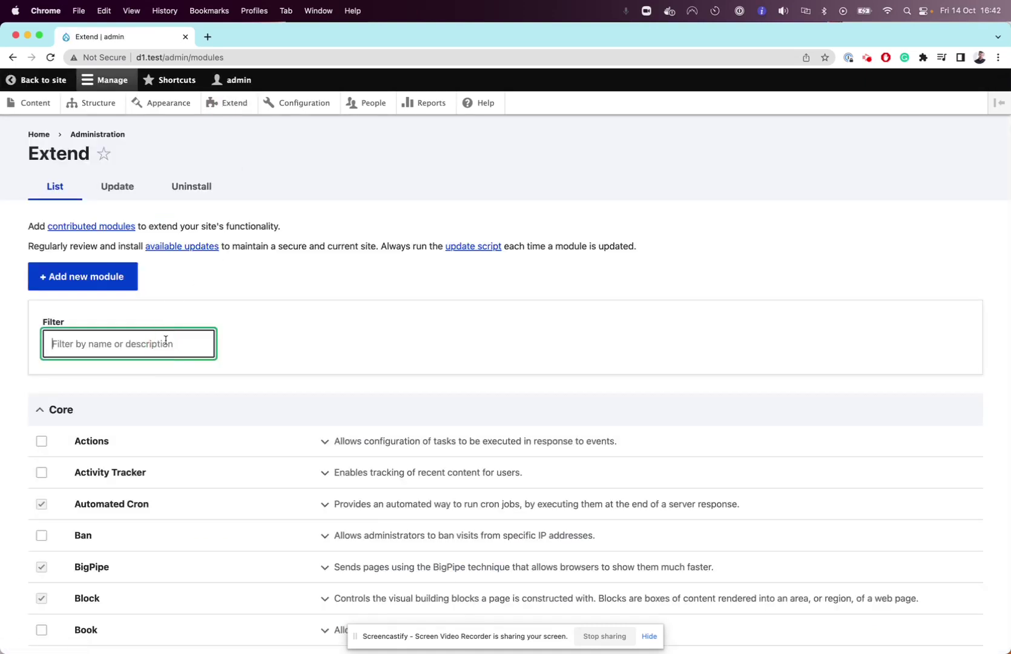
text(dxpr)
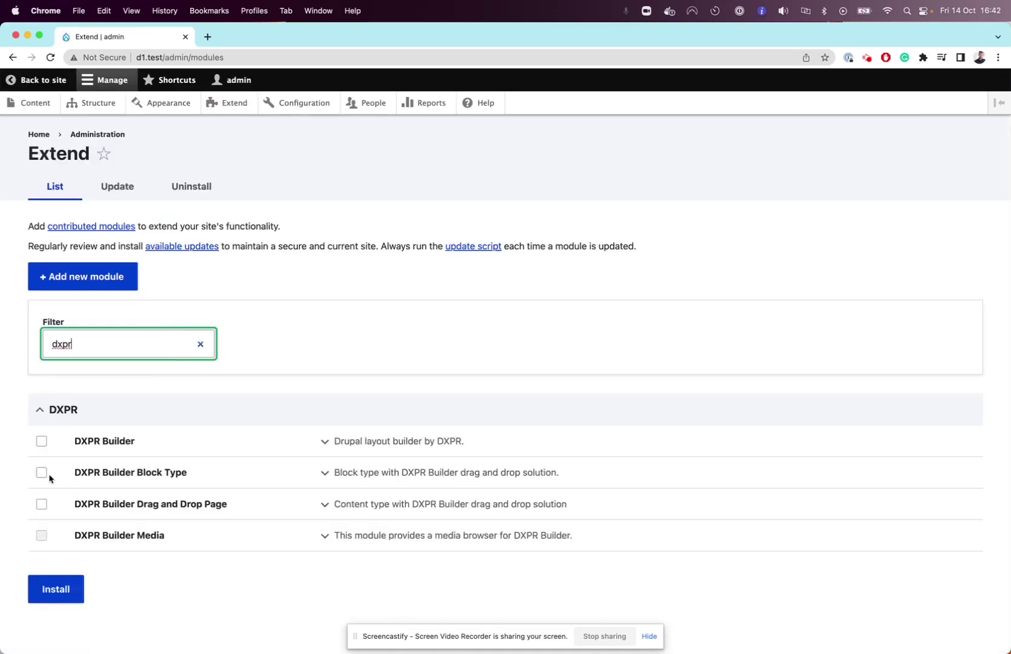
click(42, 445)
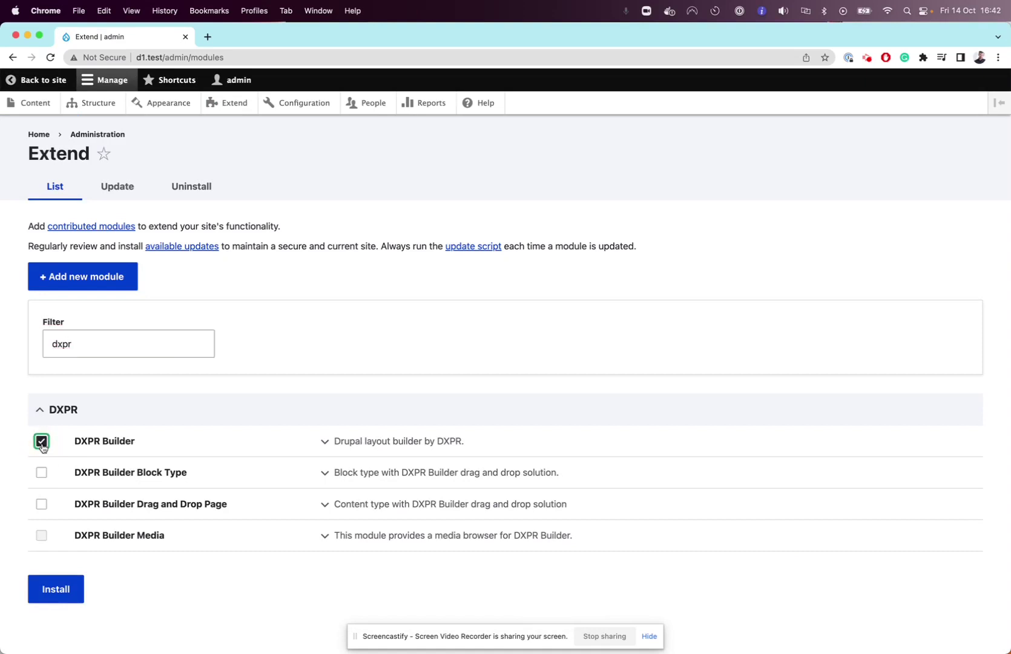
click(42, 476)
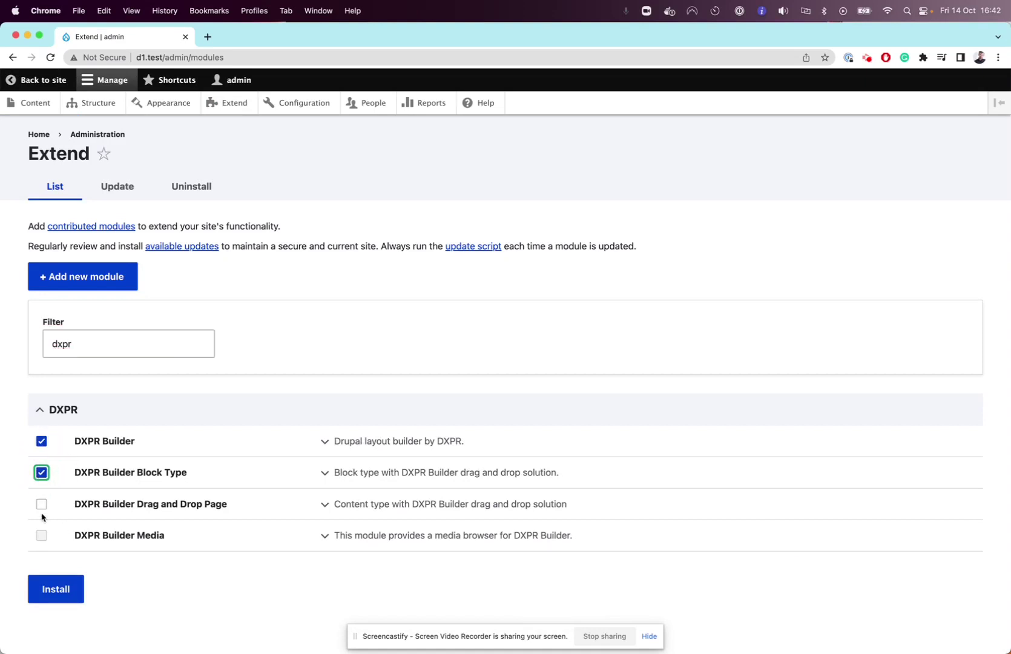
click(41, 505)
click(41, 599)
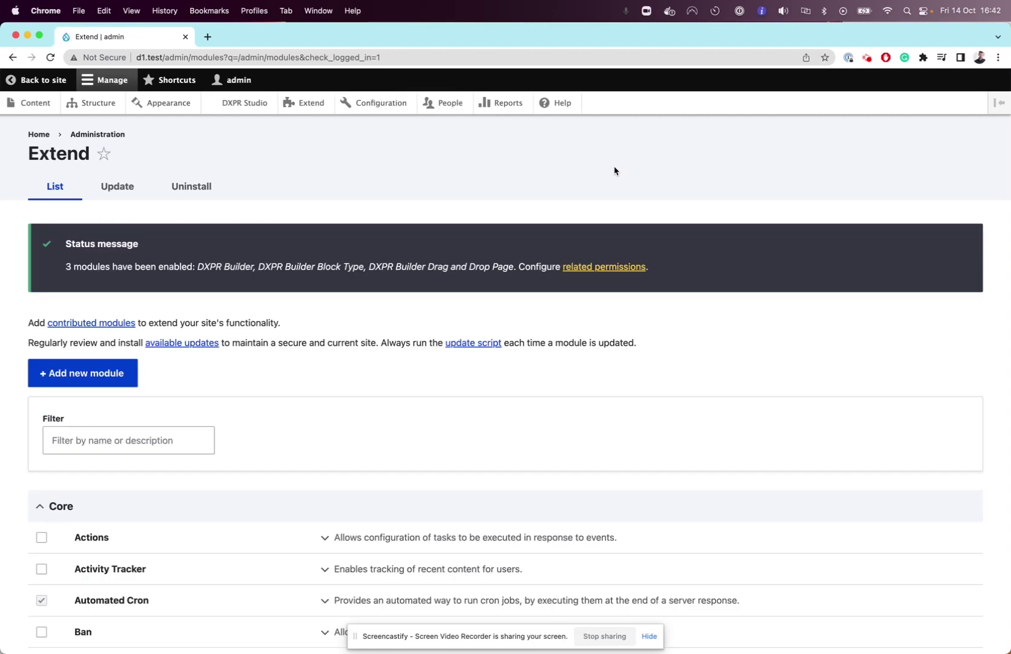
- Open DXPR Builder's general settings in DXPR Studio and paste the product key as the JSON Web Token
click(245, 114)
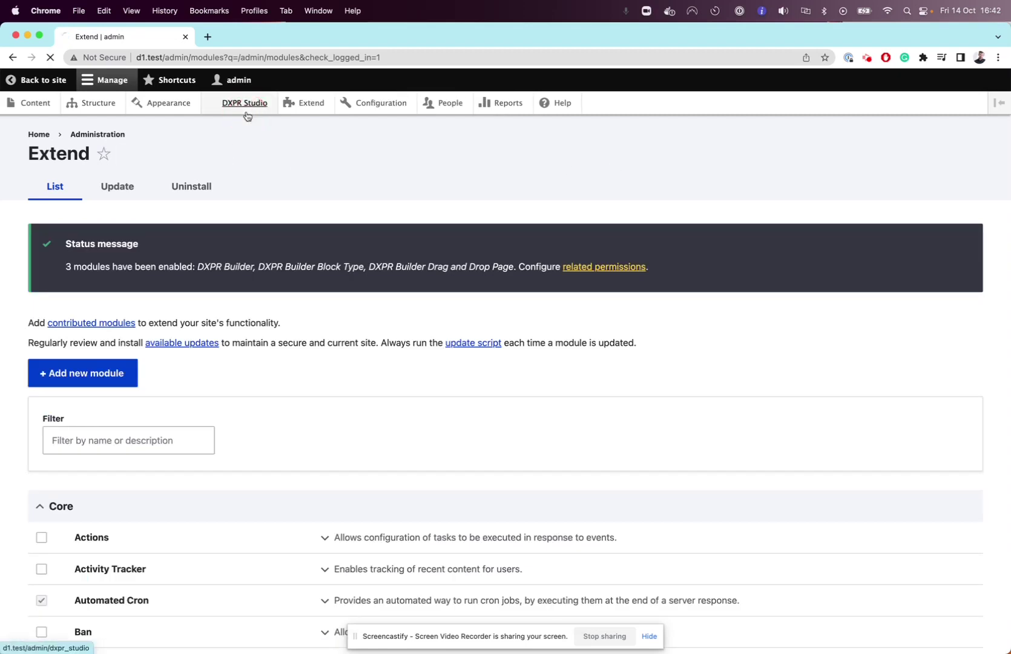
click(83, 217)
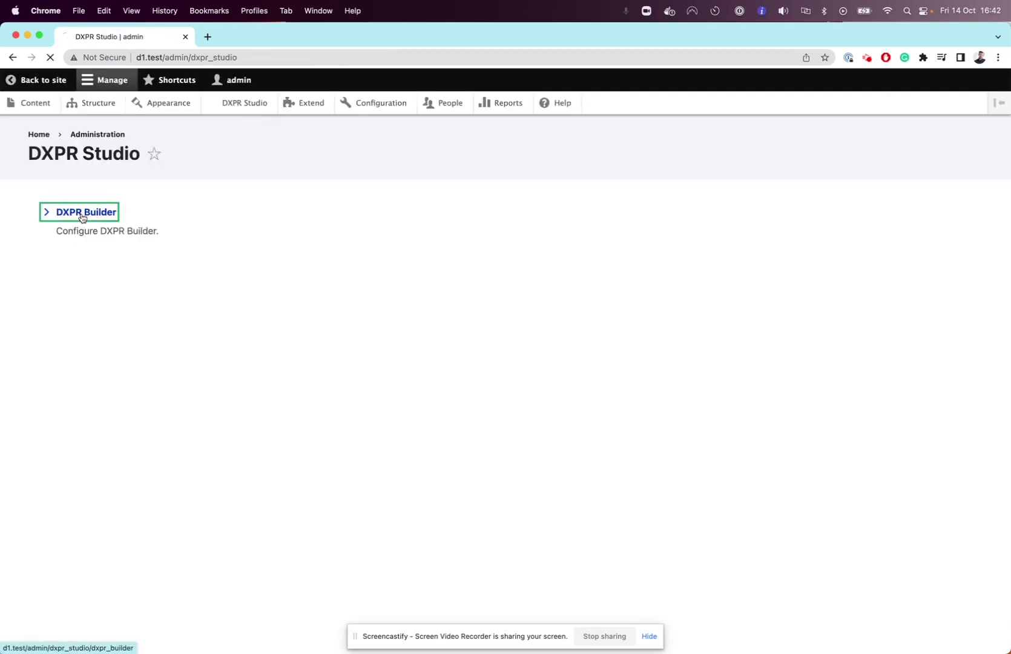
click(83, 213)
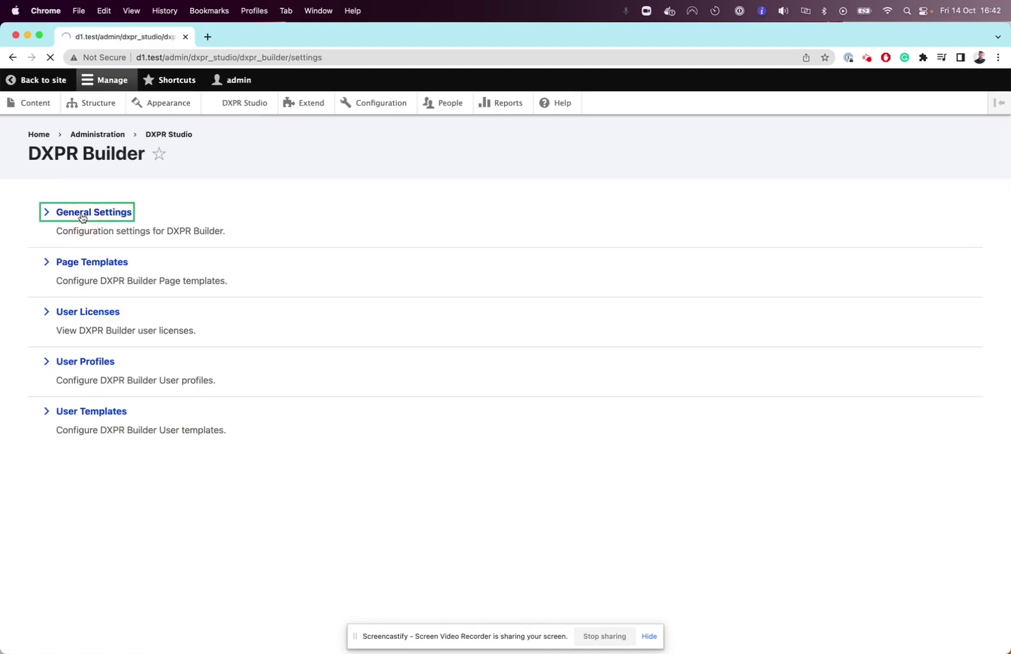
drag(952, 382, 937, 287)
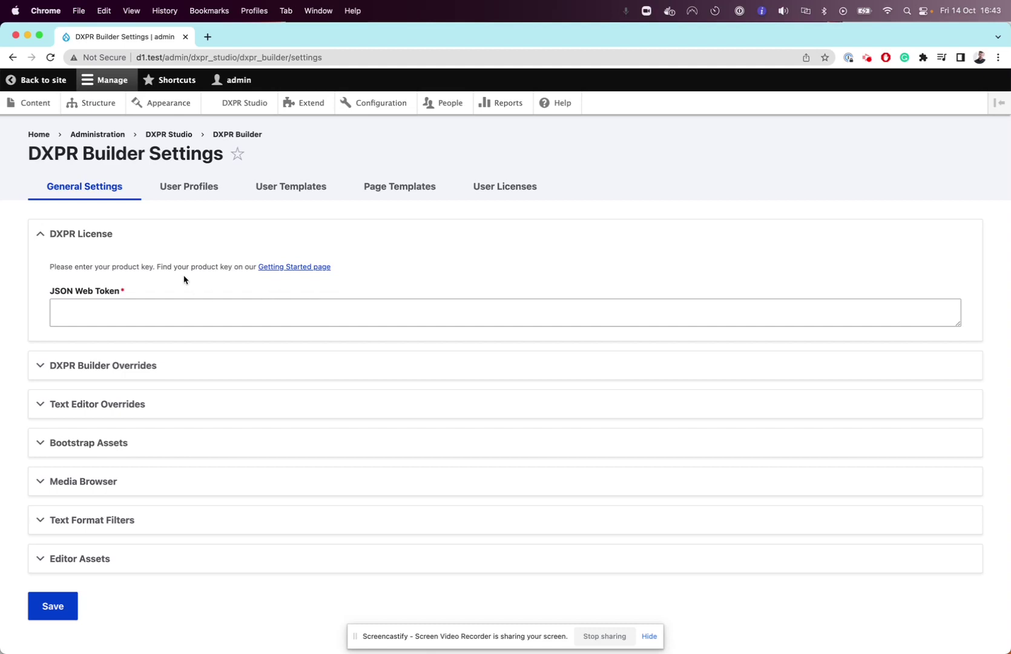
click(285, 271)
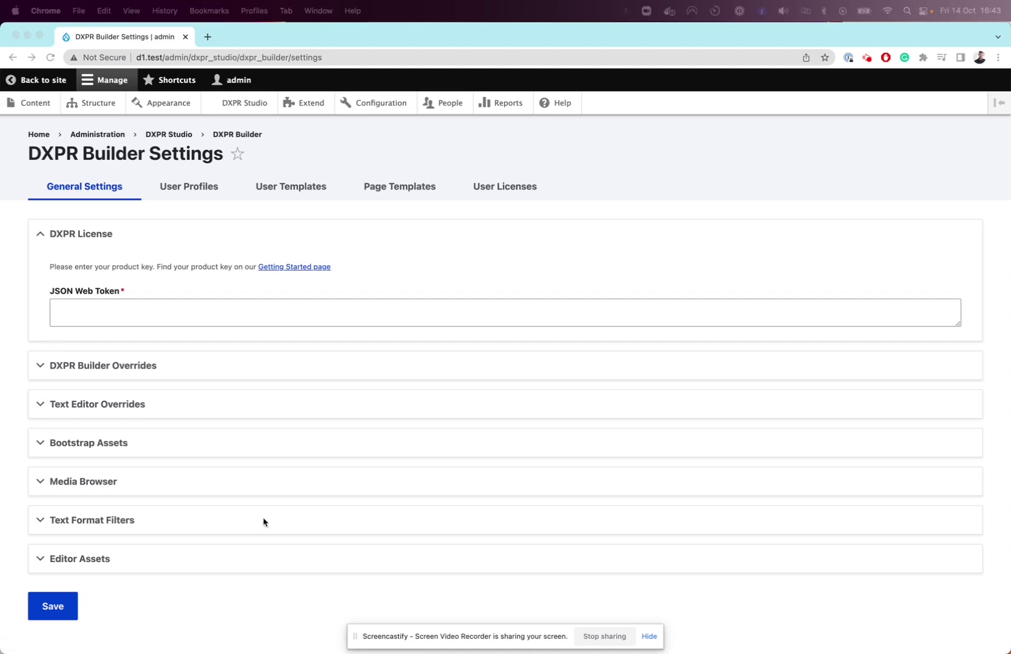
click(120, 318)
click(108, 309)
key(super+v)
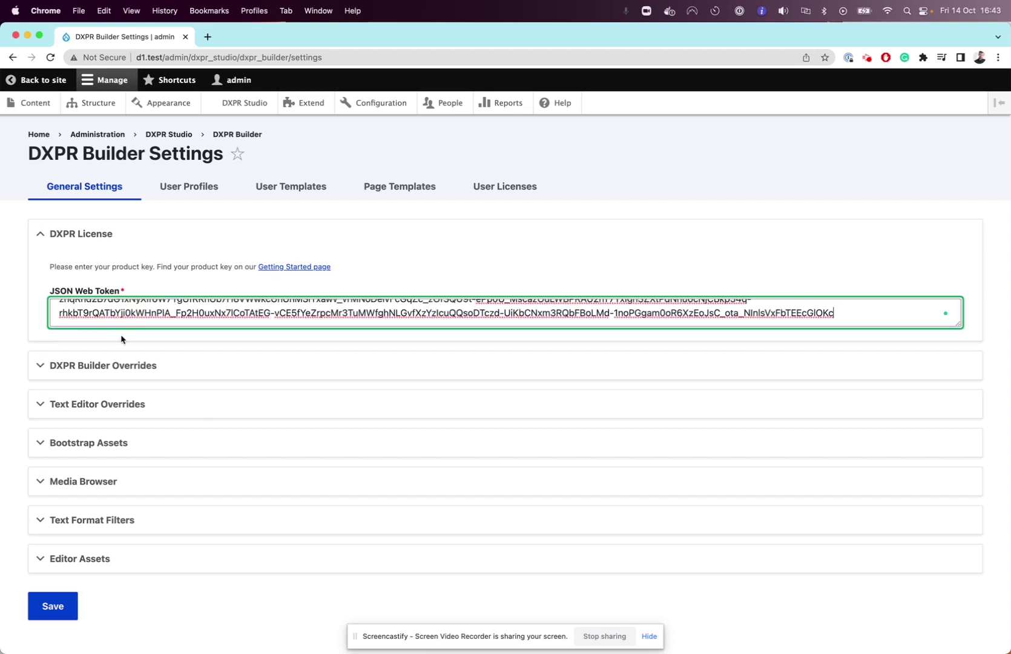
- Set the Bootstrap assets to Load Bootstrap 5 and save the DXPR Builder settings
click(141, 455)
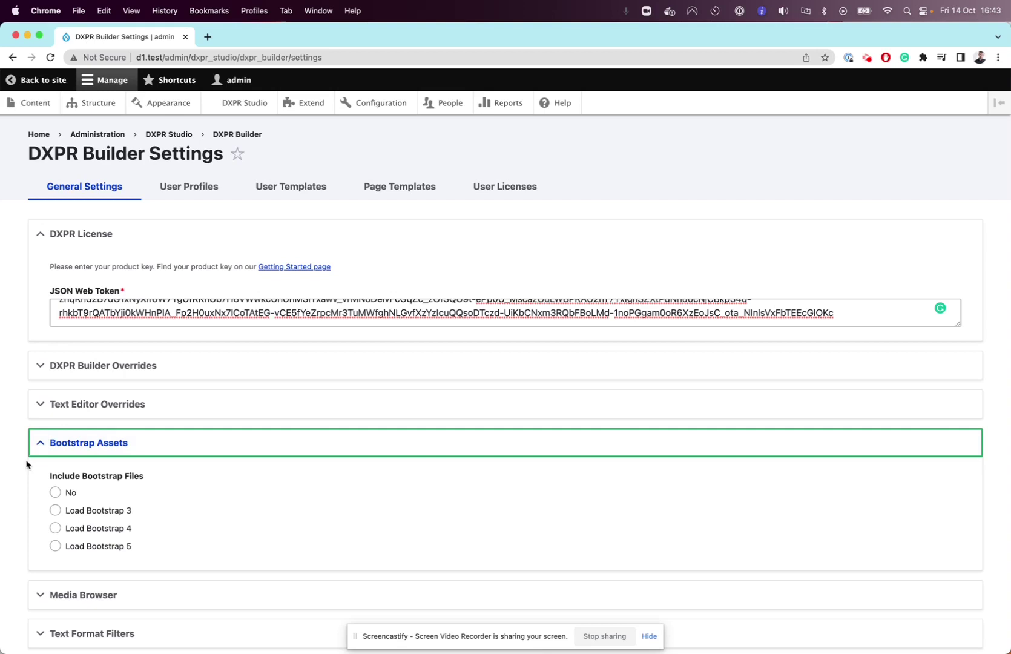
click(56, 547)
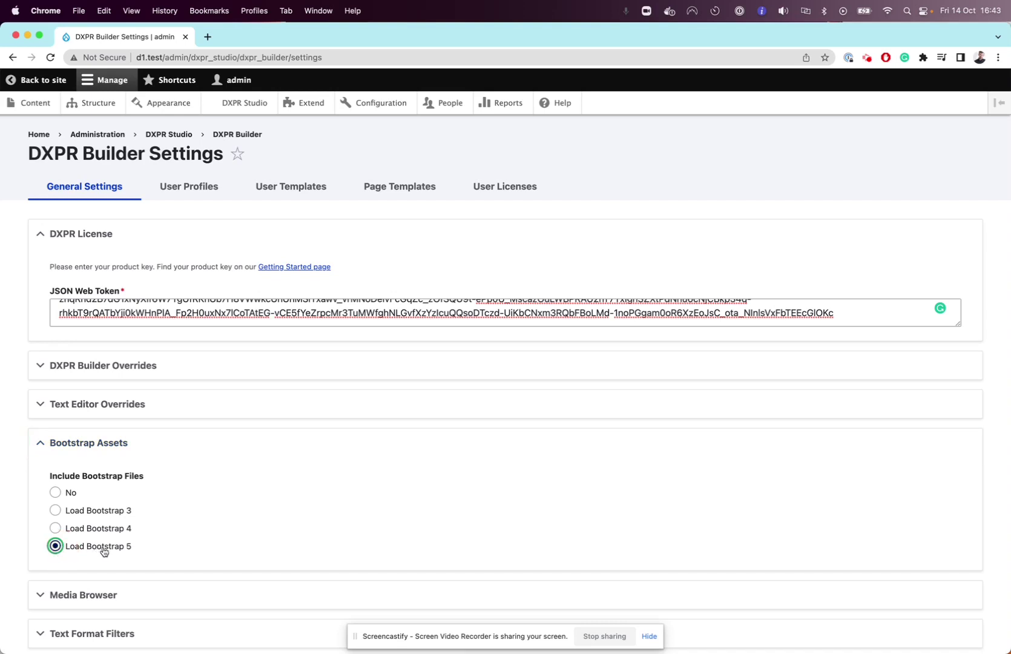
scroll(139, 547, down, 5)
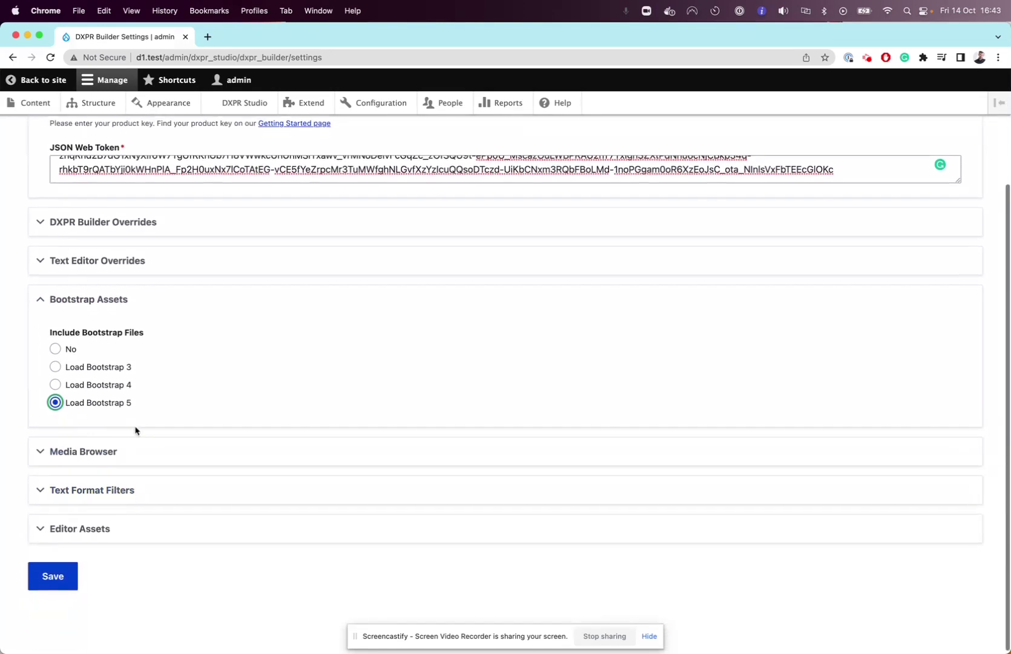
click(49, 574)
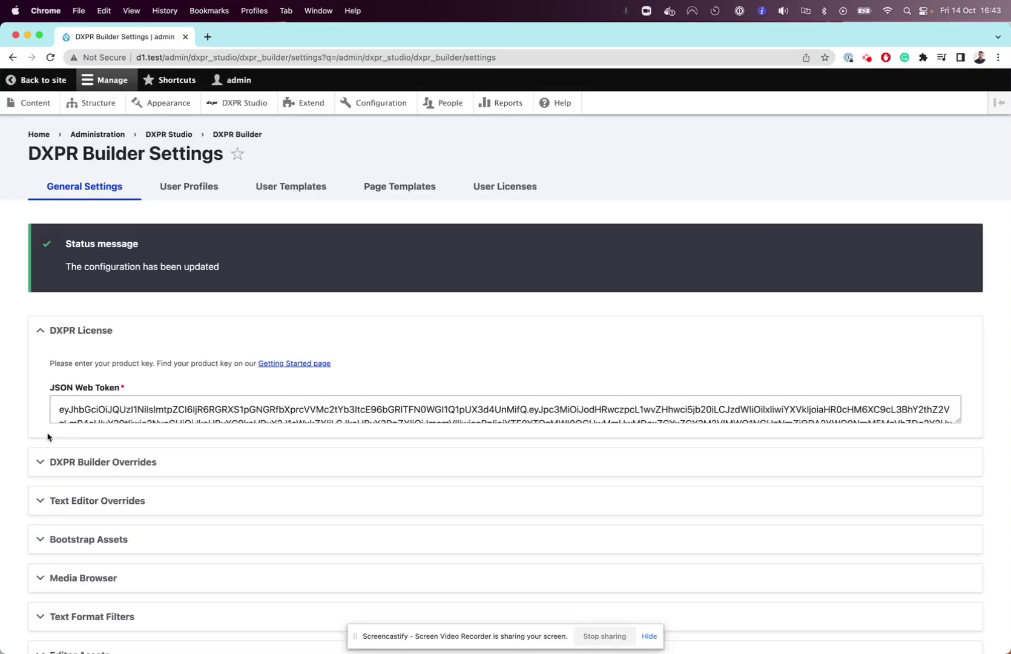
- Create and save a new Drag and drop Page titled "DXPR Builder"
click(43, 110)
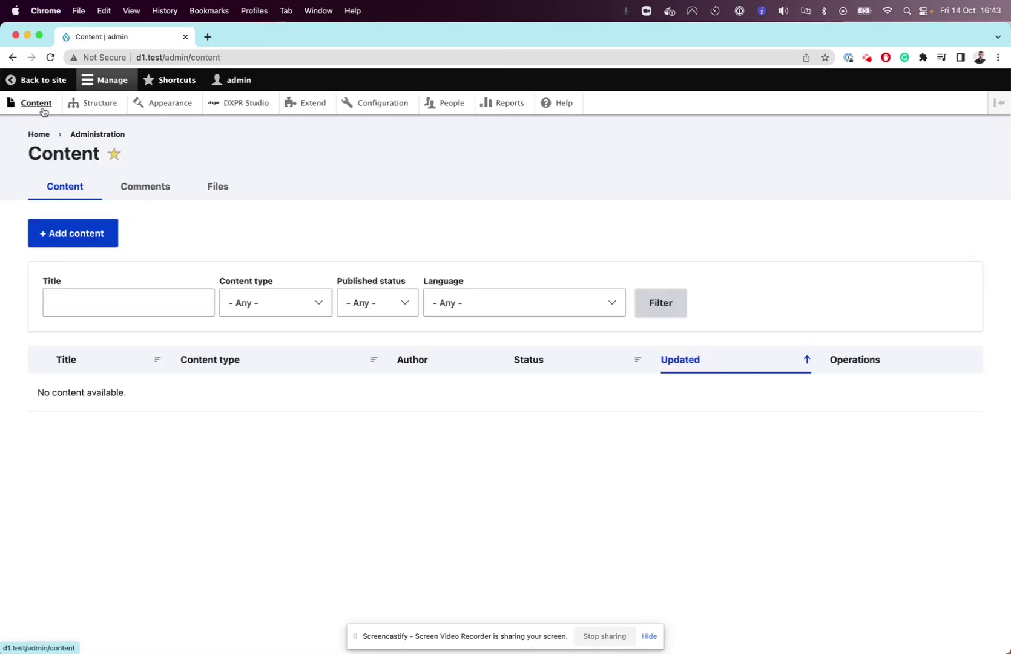
click(63, 239)
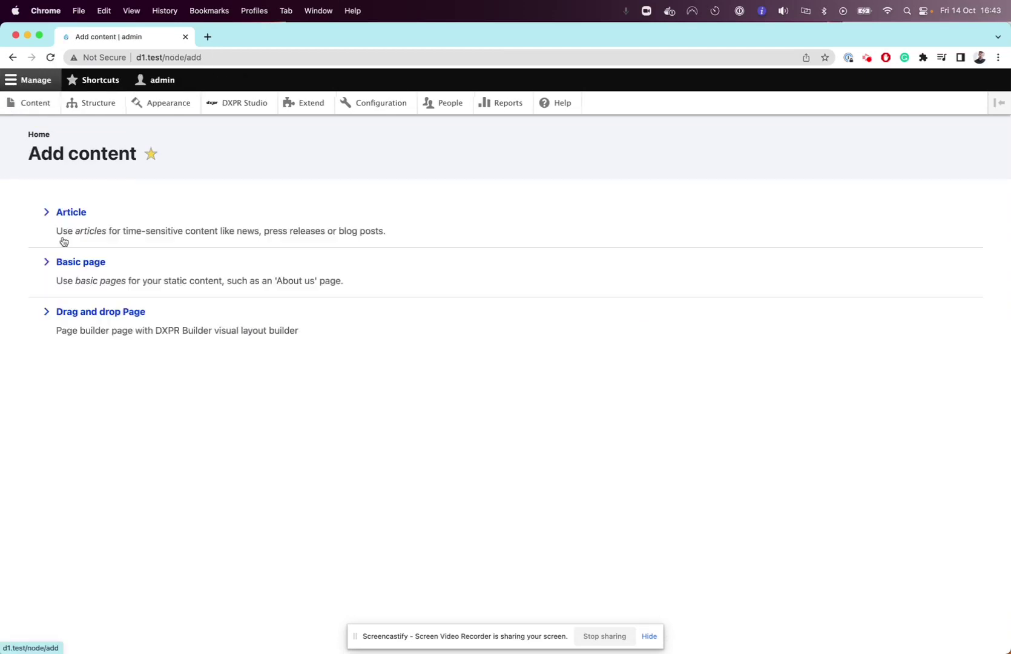
click(131, 313)
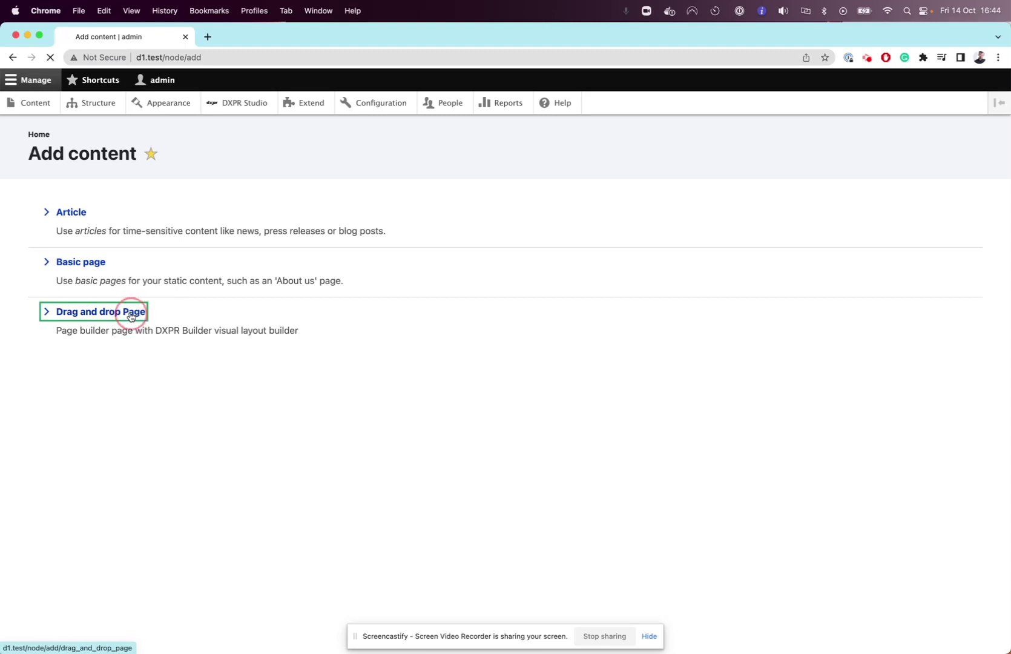
click(249, 242)
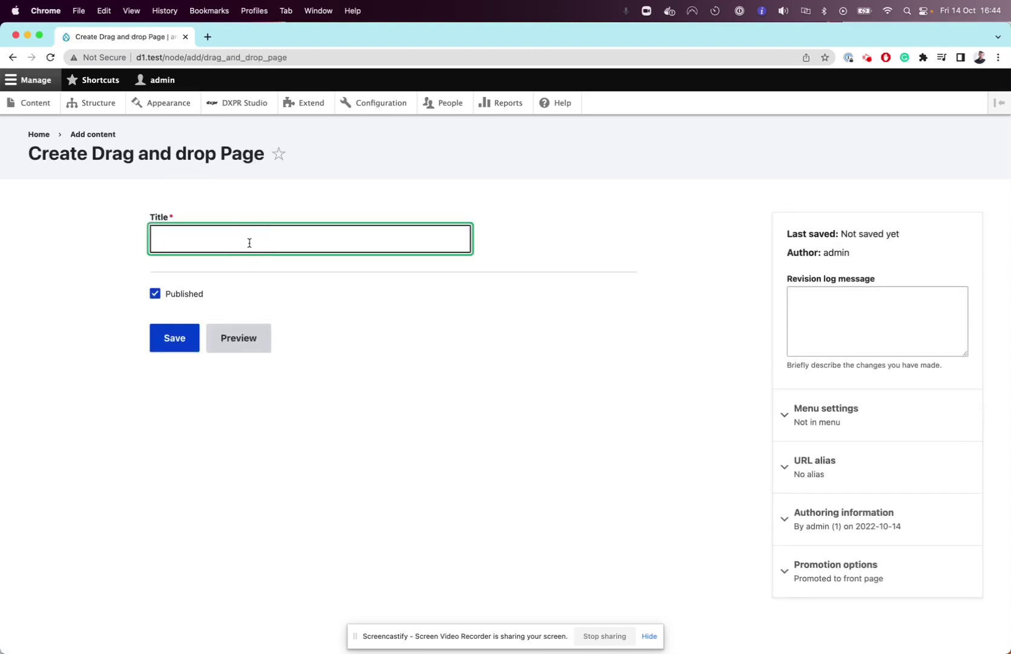
text(DXPR Builder)
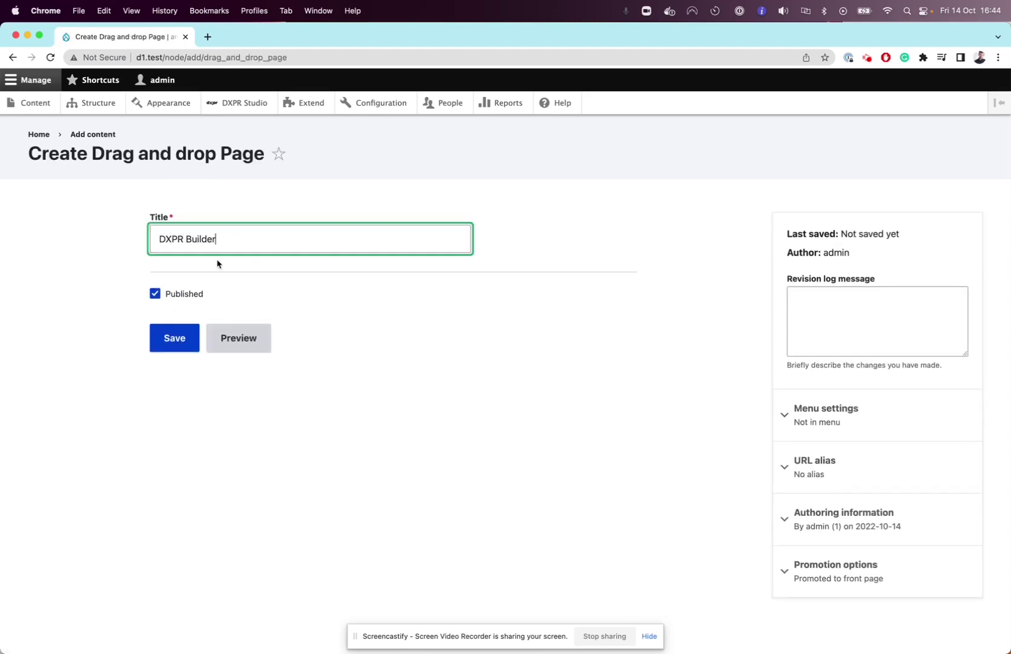
click(180, 337)
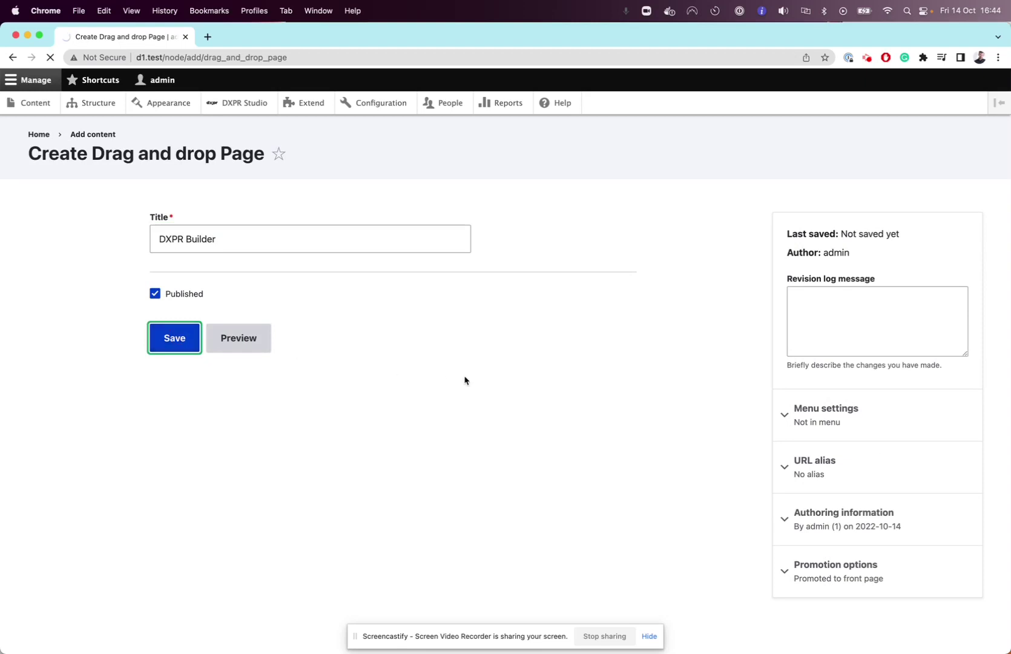
- View the layout templates offered for the empty page without choosing one
scroll(504, 388, down, 5)
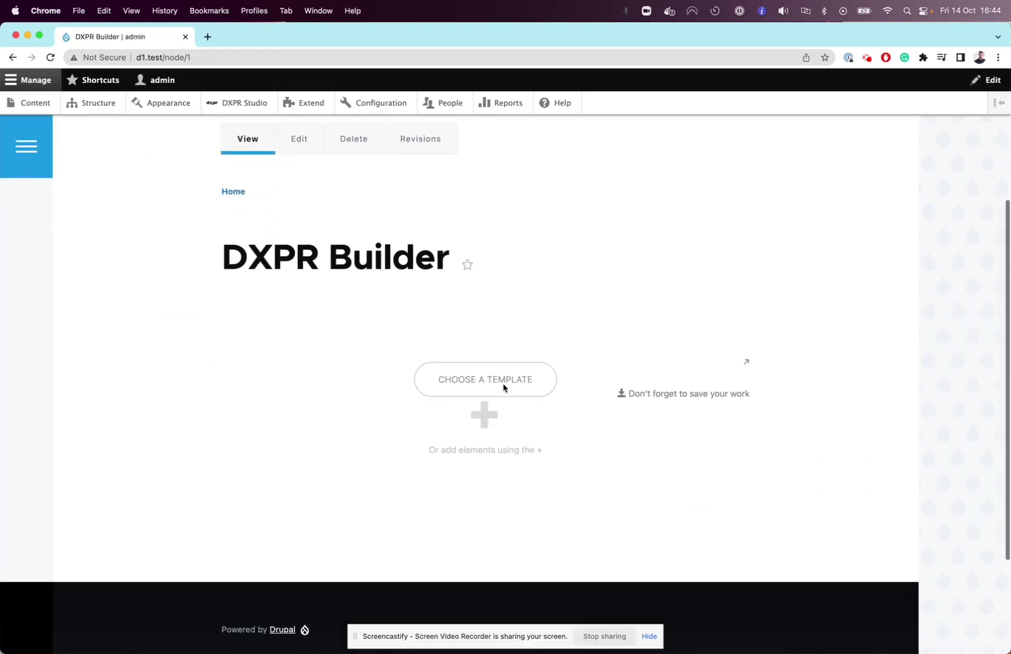
click(538, 373)
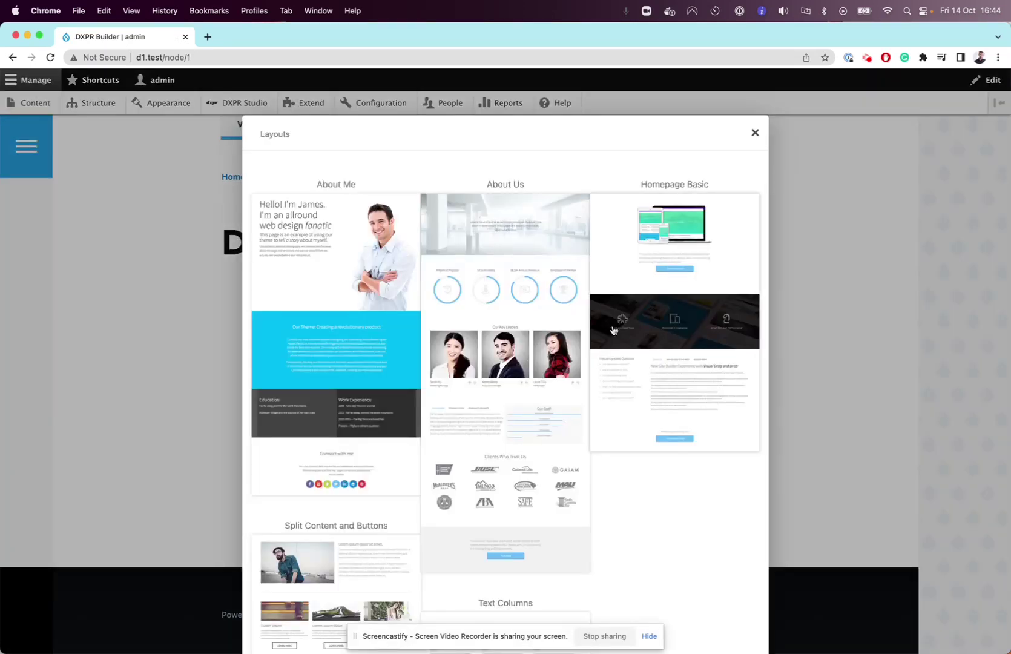
click(811, 299)
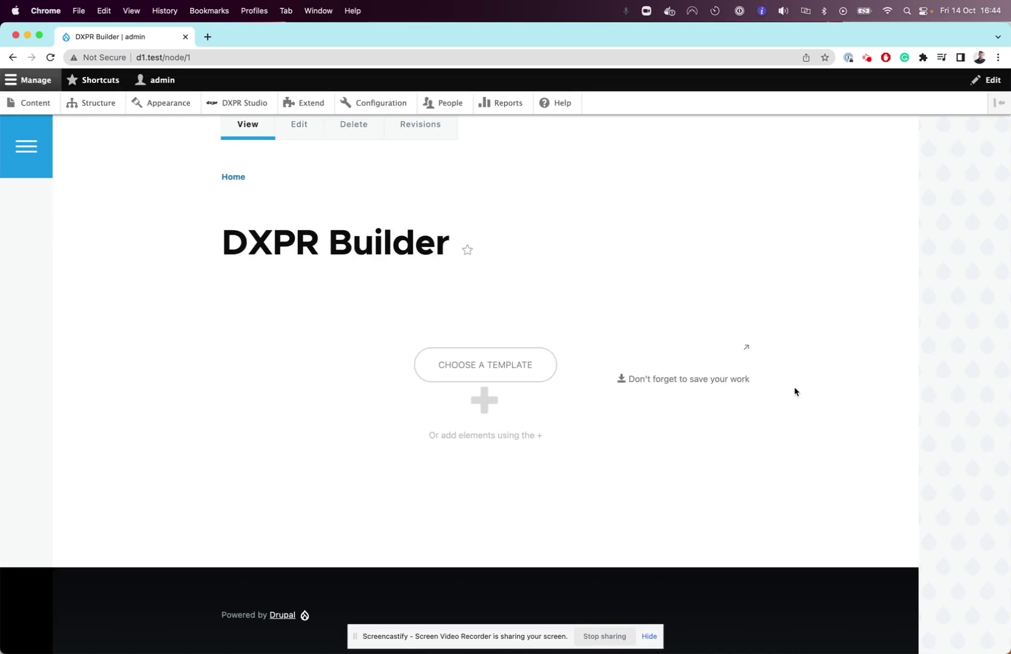
- Add an Image element to the page using "Screenshot 2022-10-13 at 14.56.59.png" from the Desktop, and save the page
click(488, 415)
click(316, 138)
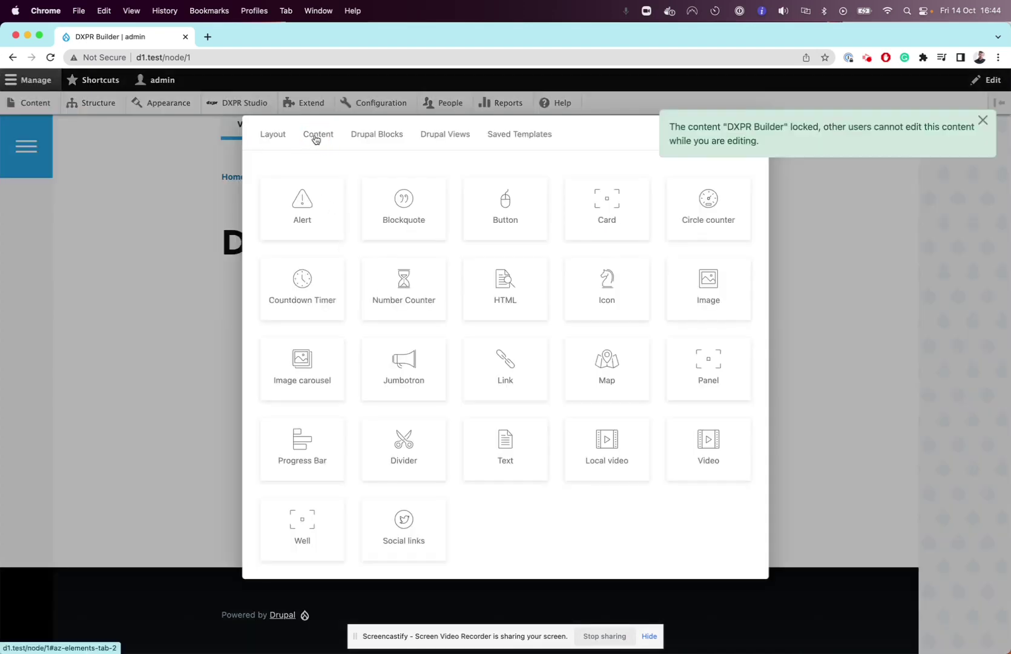
click(727, 311)
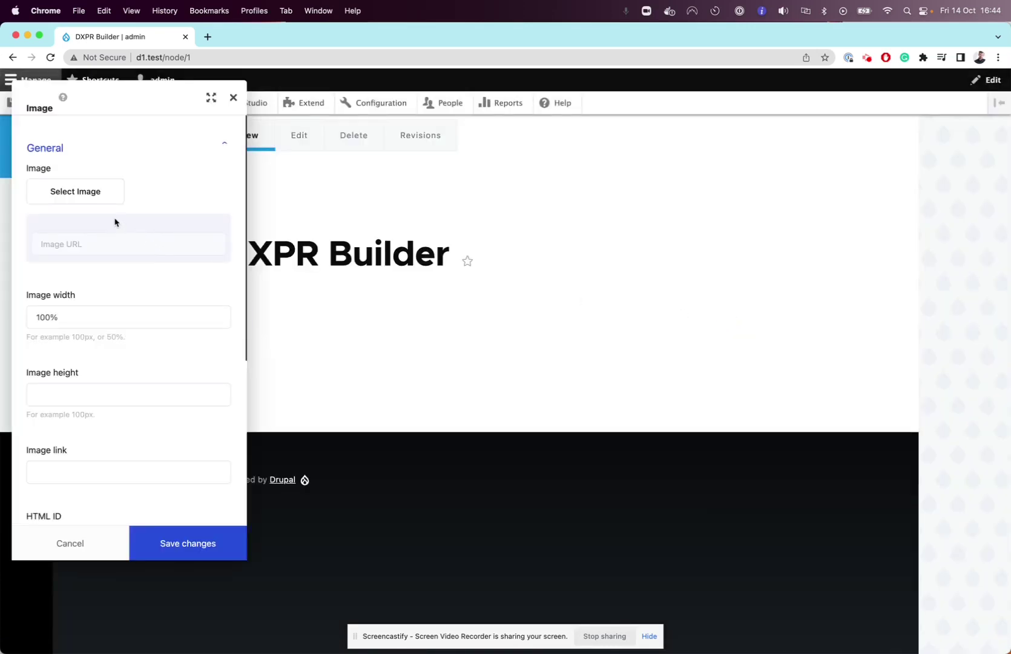
click(57, 196)
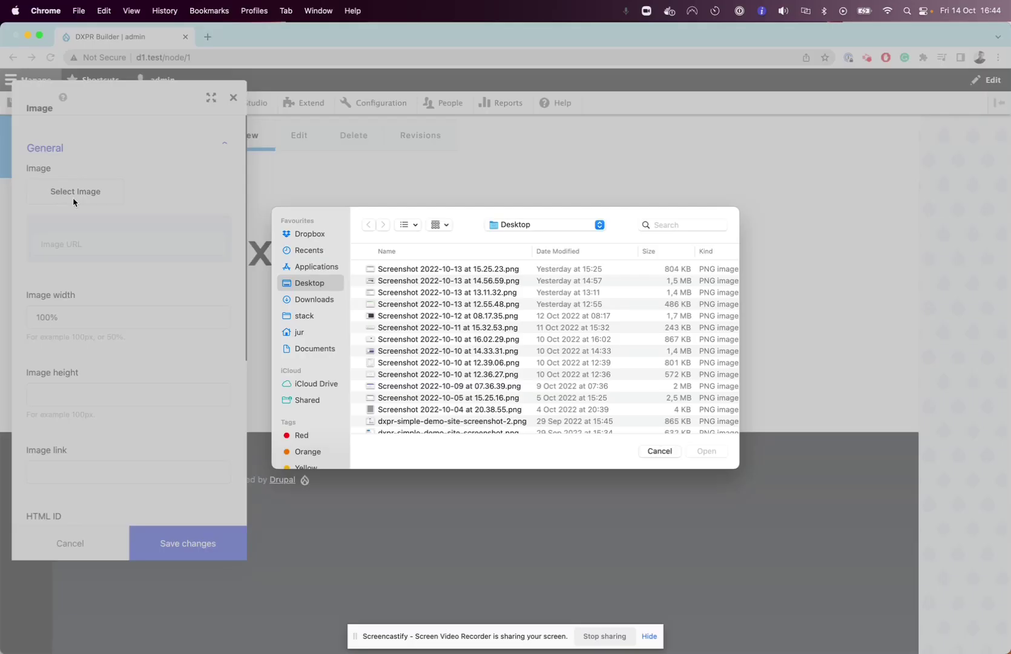
click(375, 282)
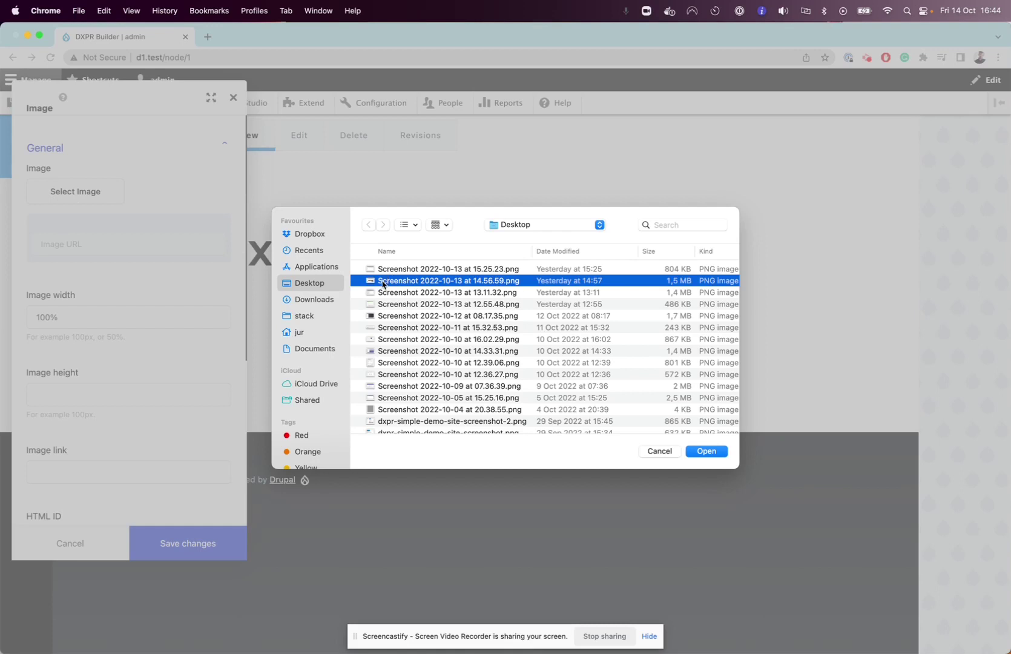
click(697, 452)
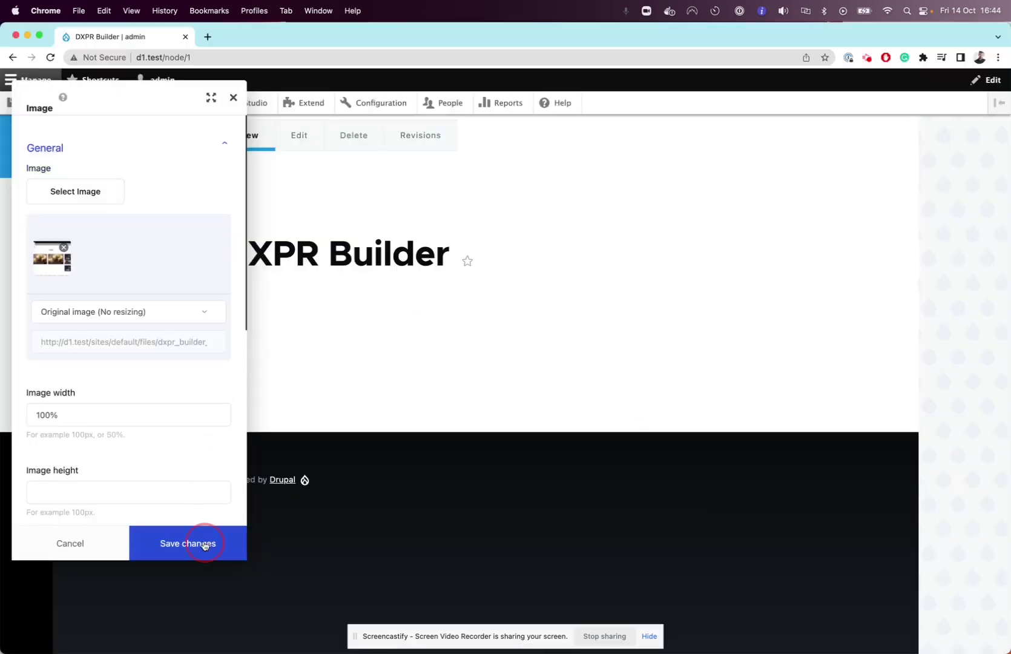
click(203, 544)
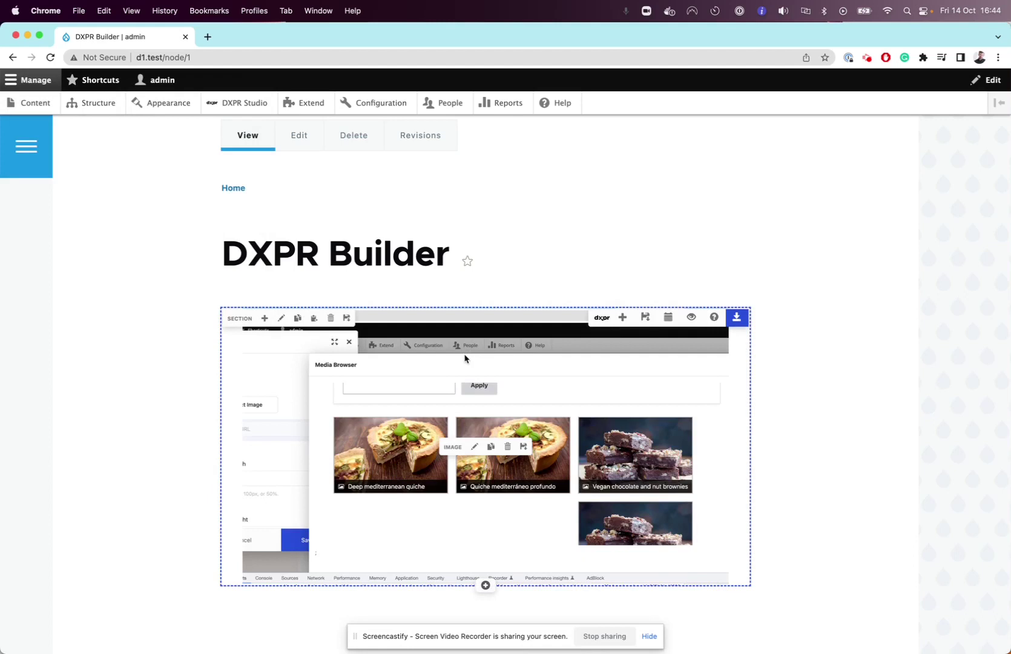
click(736, 318)
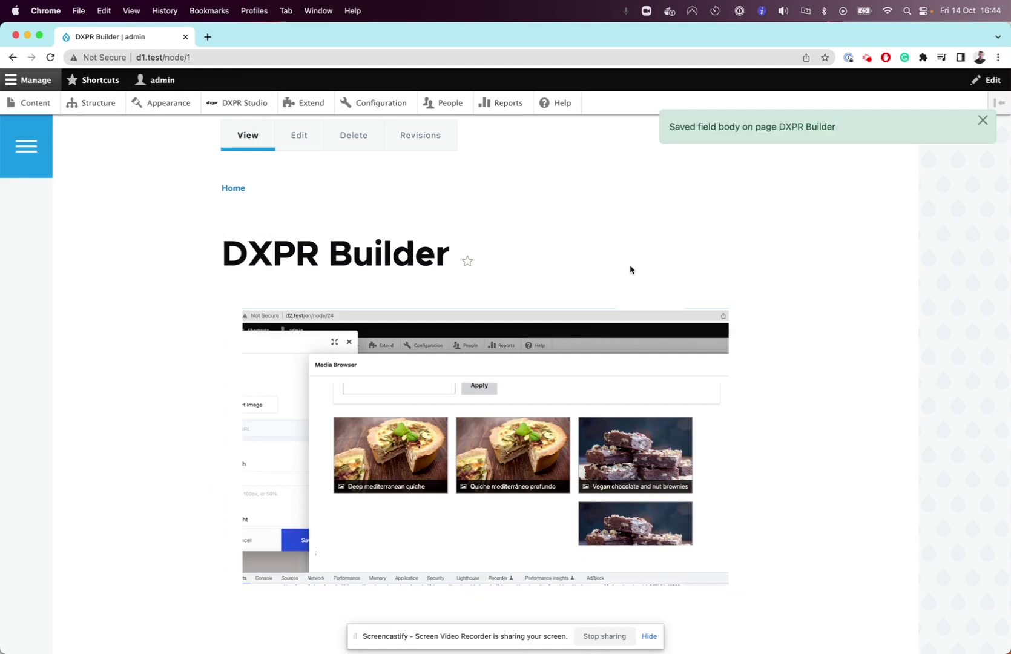
- Filter the site's module list by "dxpr" and examine the requirements of the DXPR Builder Media module
right_click(306, 110)
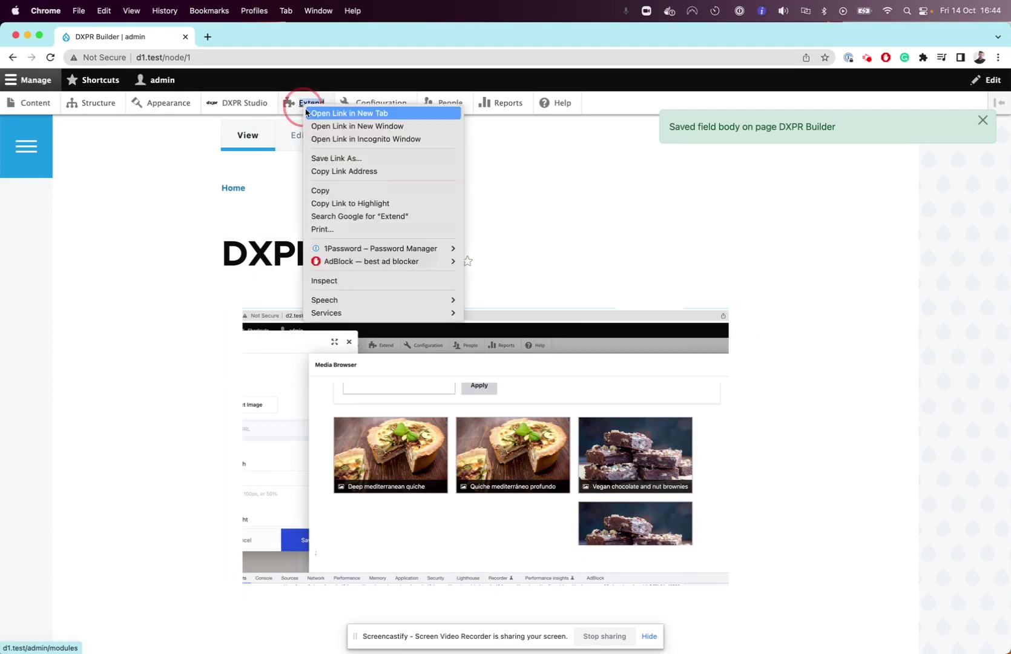
click(306, 107)
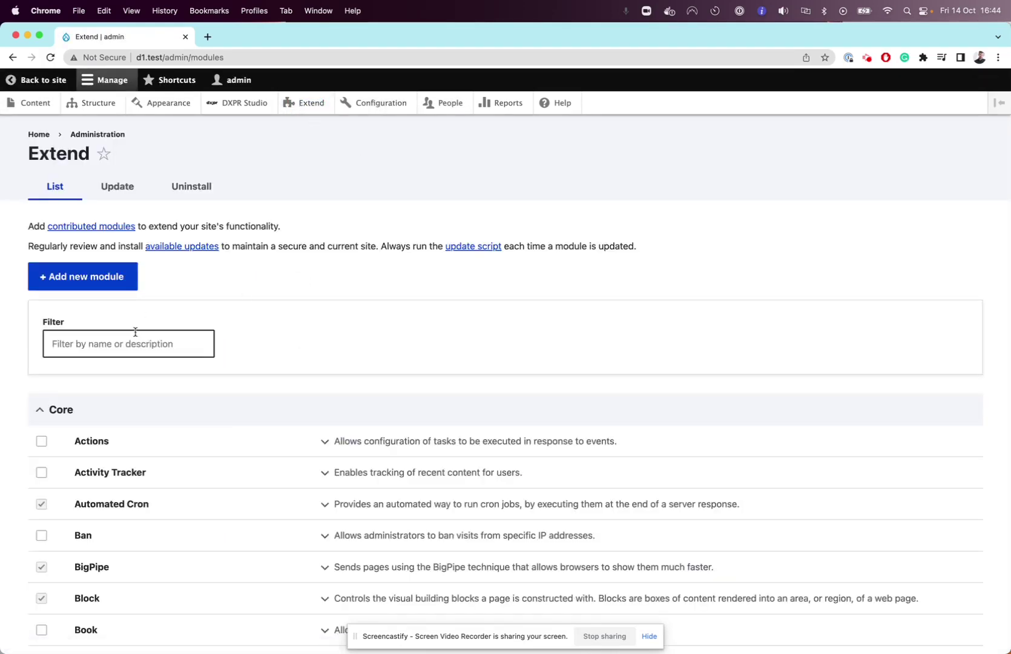
click(141, 341)
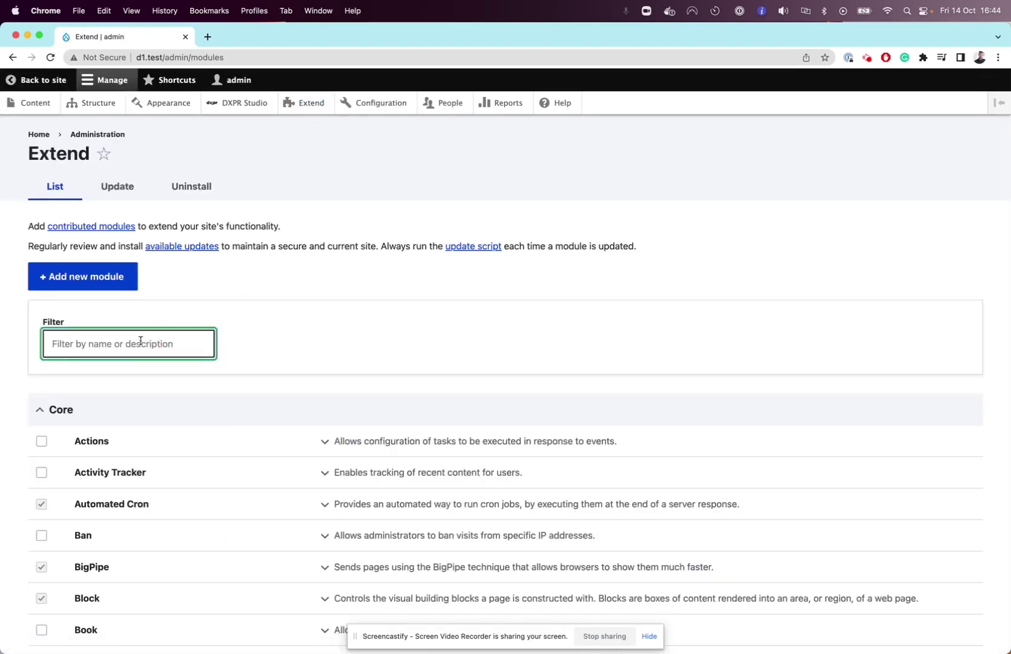
text(dxpr)
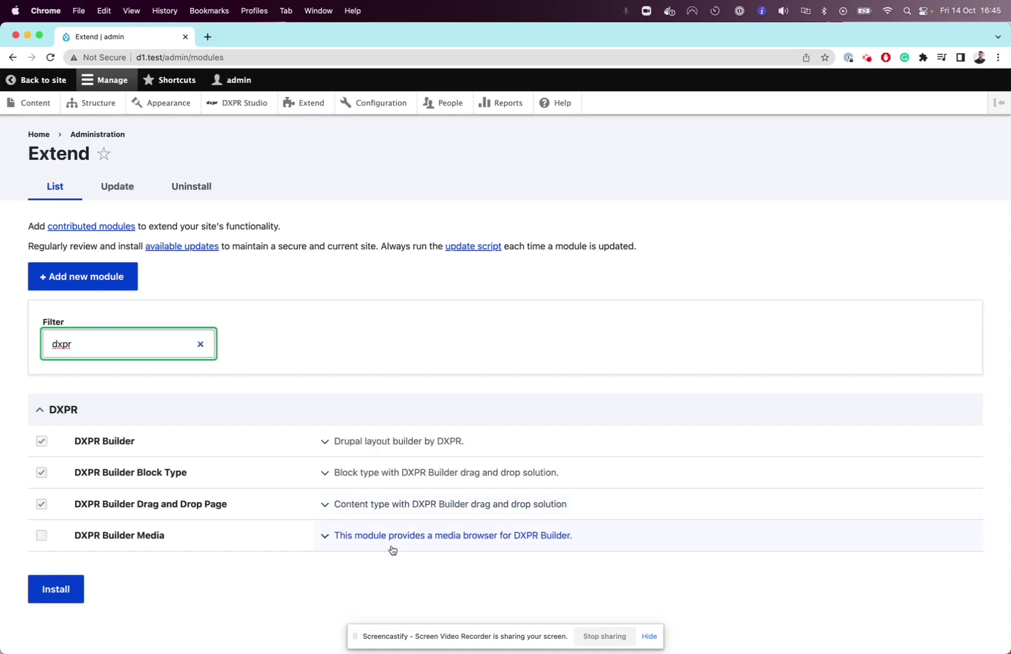
click(393, 548)
scroll(400, 424, down, 2)
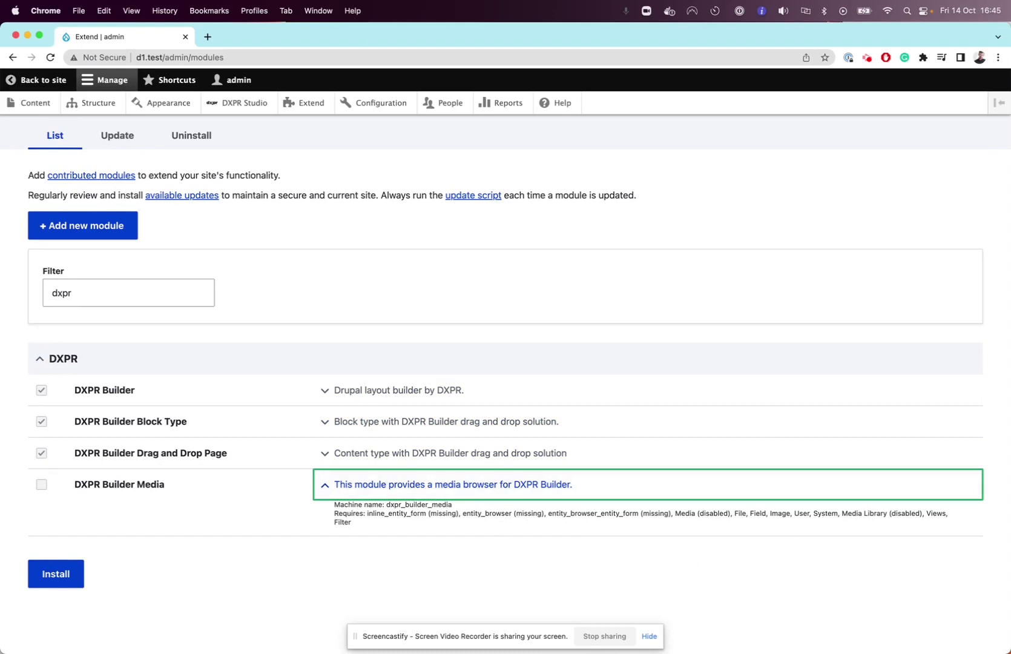
- In Terminal, run "composer require drupal/inline_entity_form drupal/entity_browser", accept using the parent directory's composer.json, and close the Terminal window
key(super+Tab)
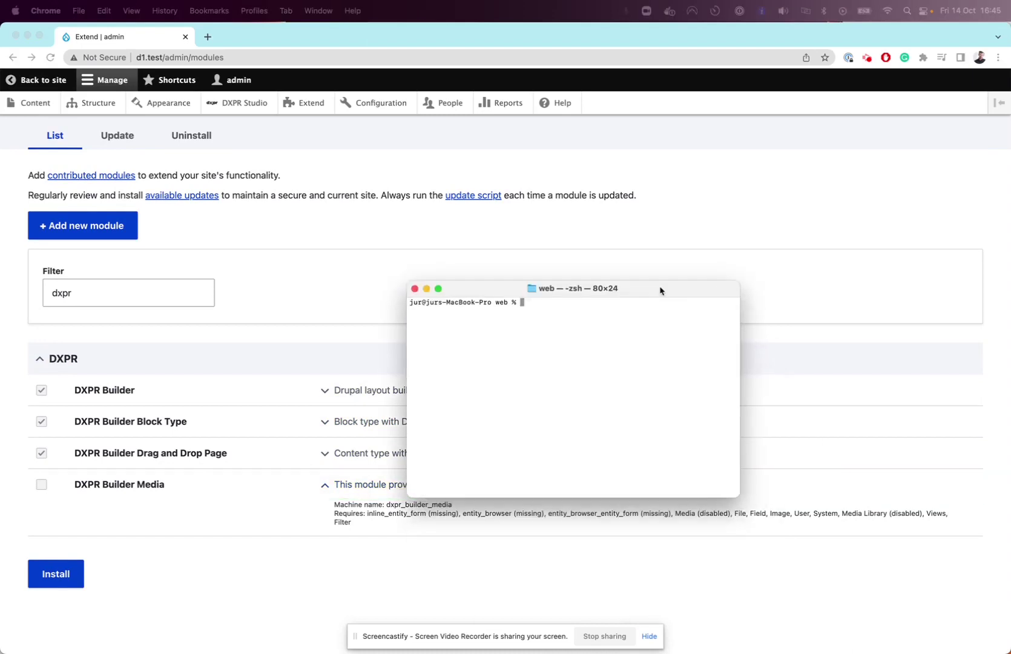
drag(661, 287, 568, 162)
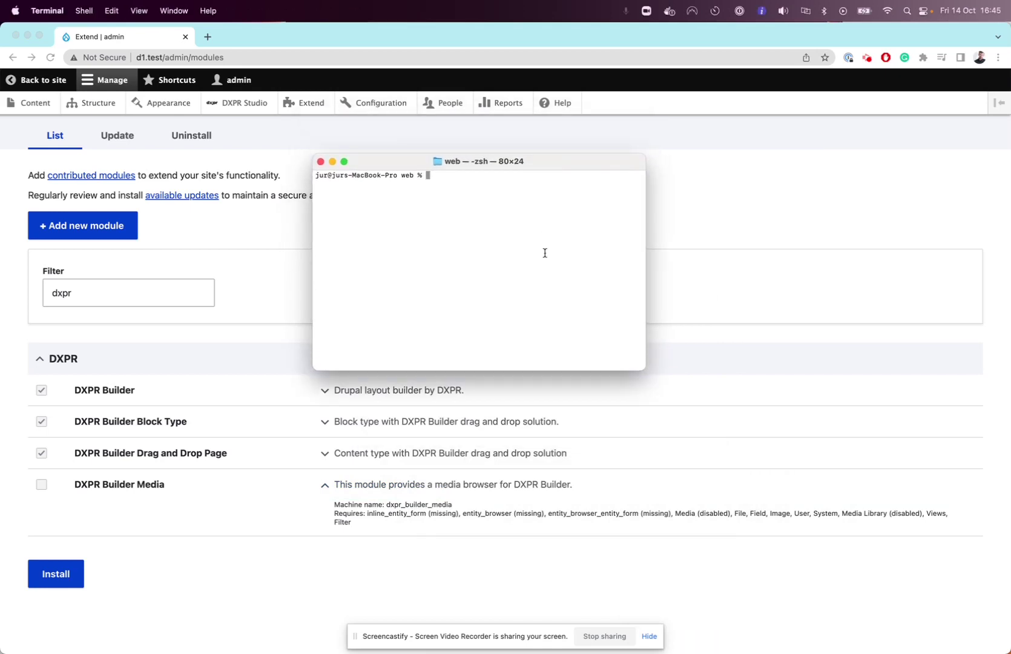
text(composer require drupal/inline_entity)
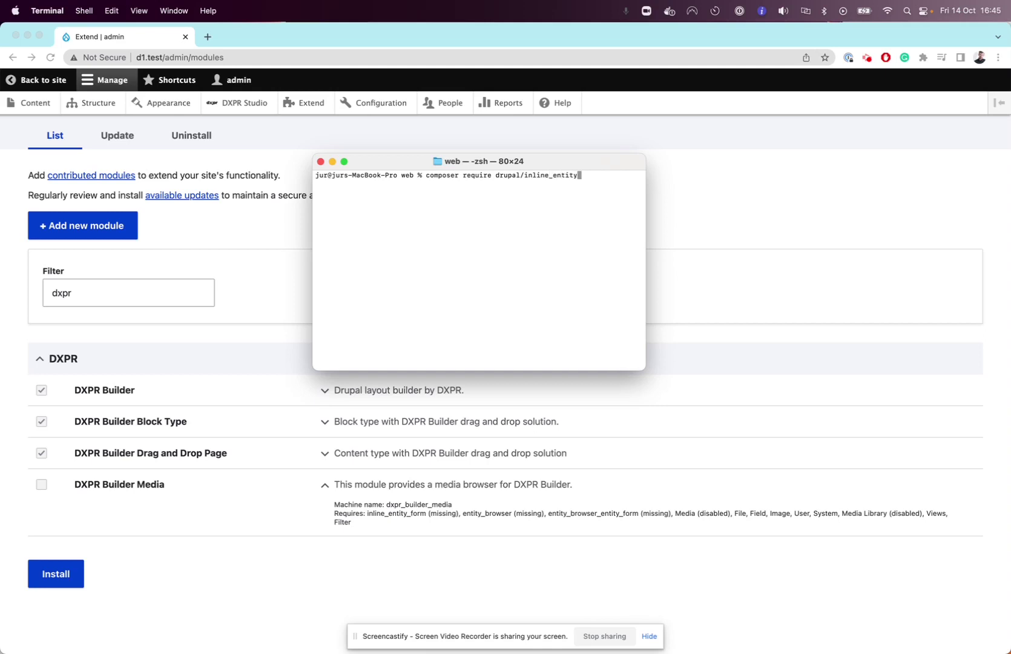
text(_form drupal/entity_browser)
key(Return)
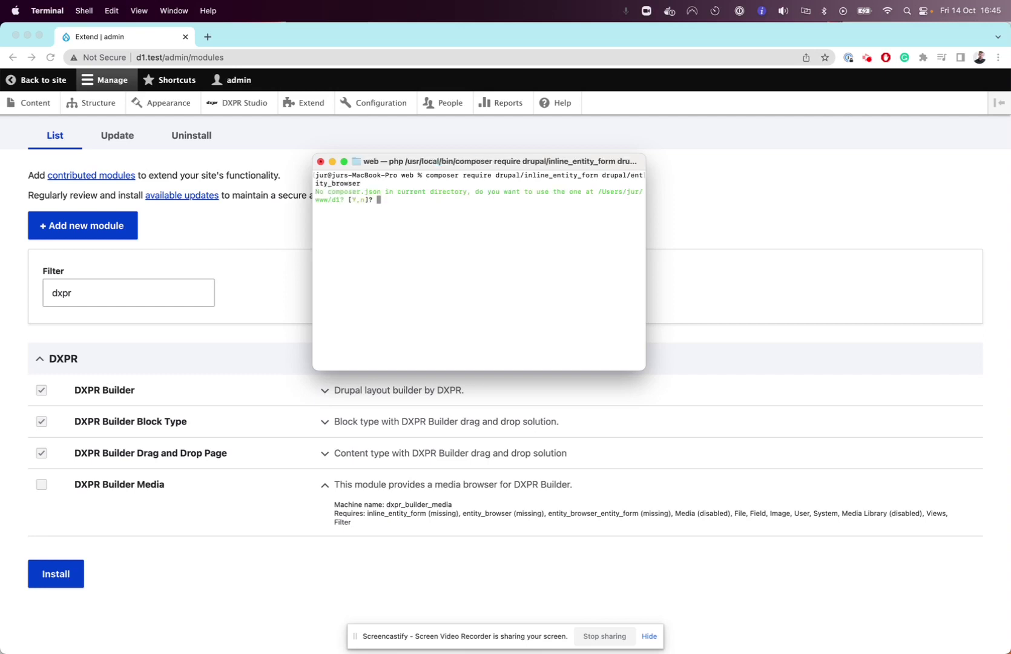
text(y)
key(Return)
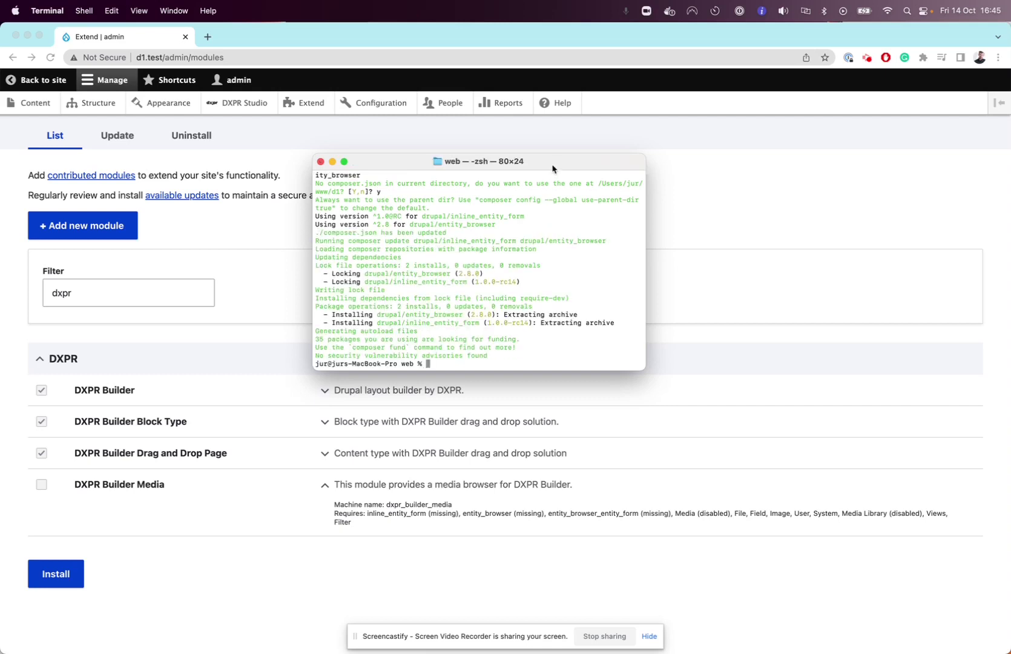
key(super+w)
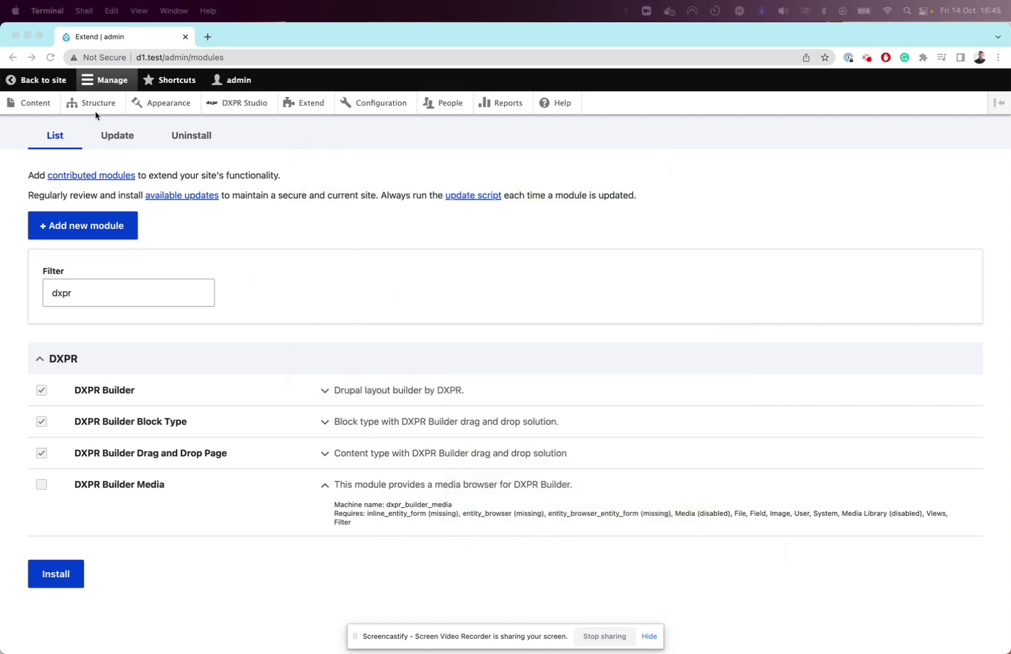
- Reload the module list in Chrome, filter it by "dxpr", and install DXPR Builder Media together with its required modules
click(50, 58)
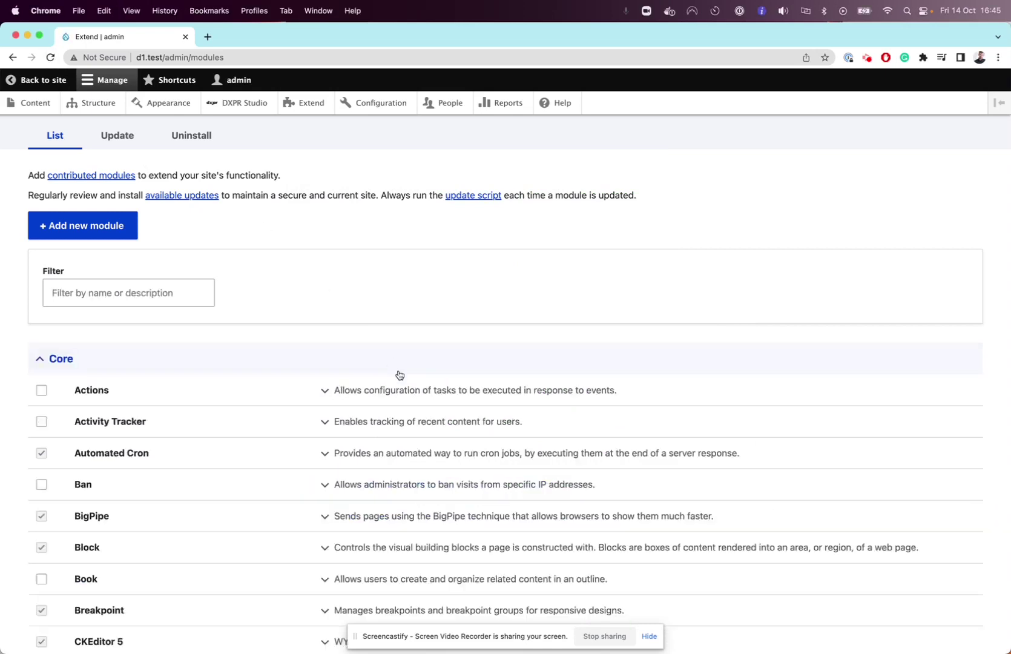
click(130, 283)
text(r)
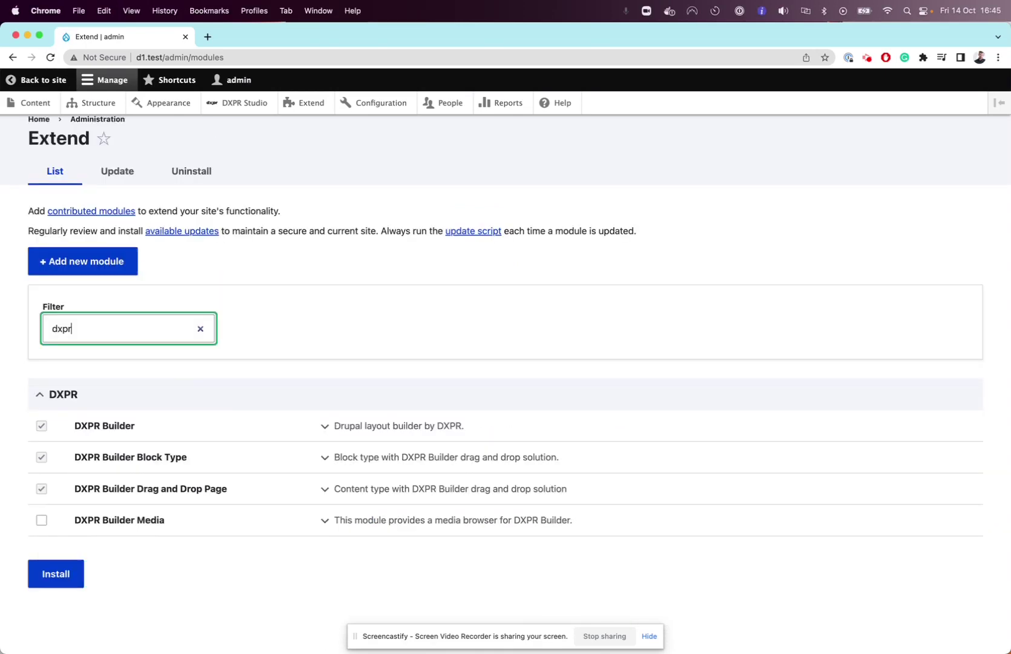
click(41, 520)
click(62, 579)
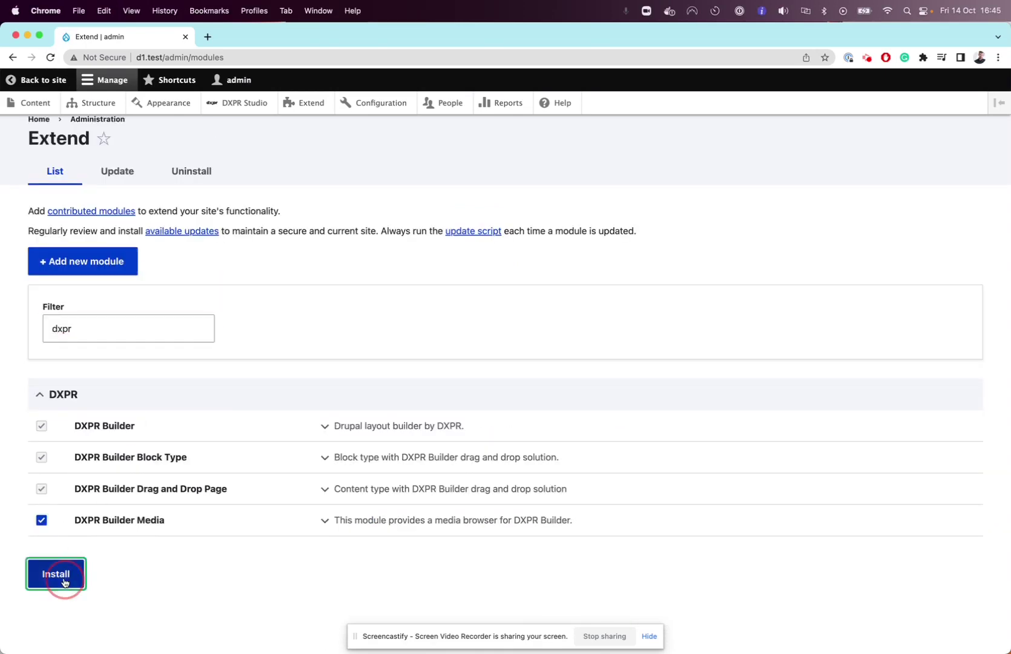
click(43, 272)
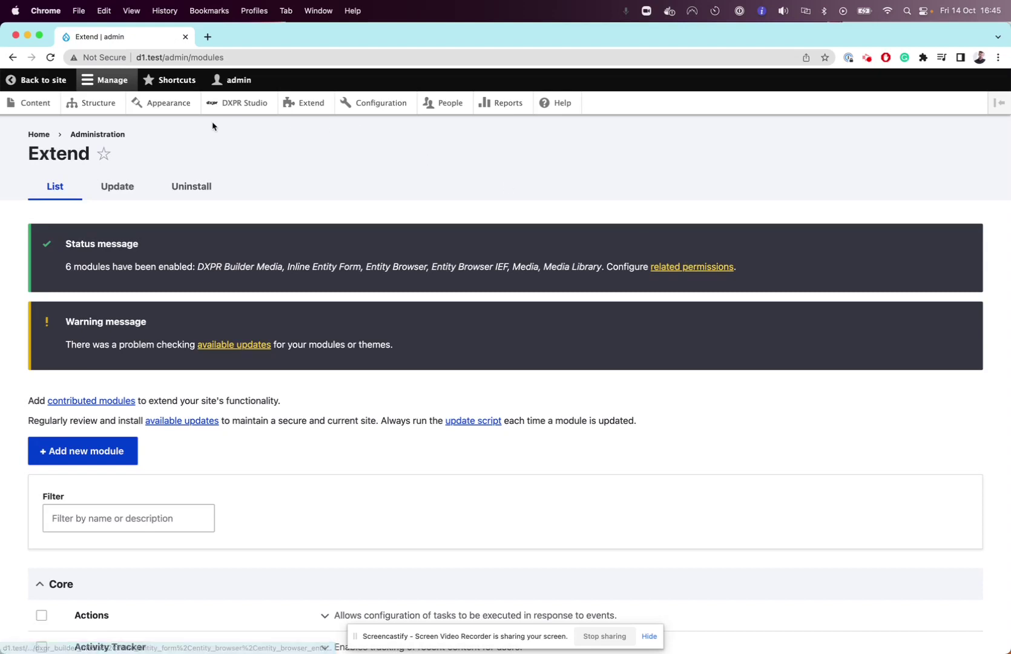
- Go to the "DXPR Builder" page from the content list and open the Media Browser for its image element
click(38, 108)
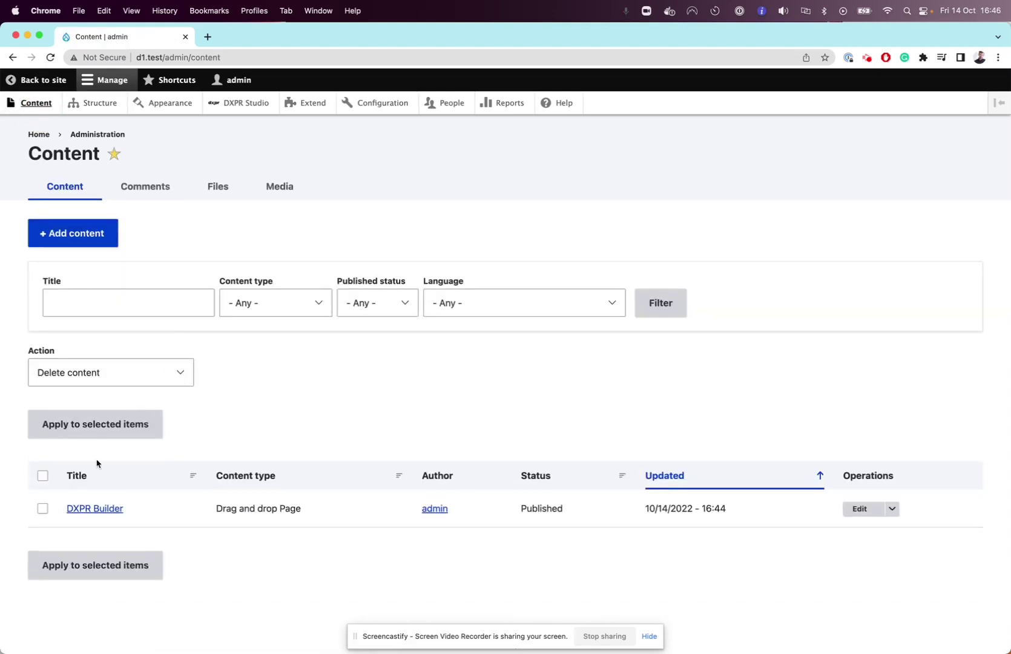
right_click(102, 510)
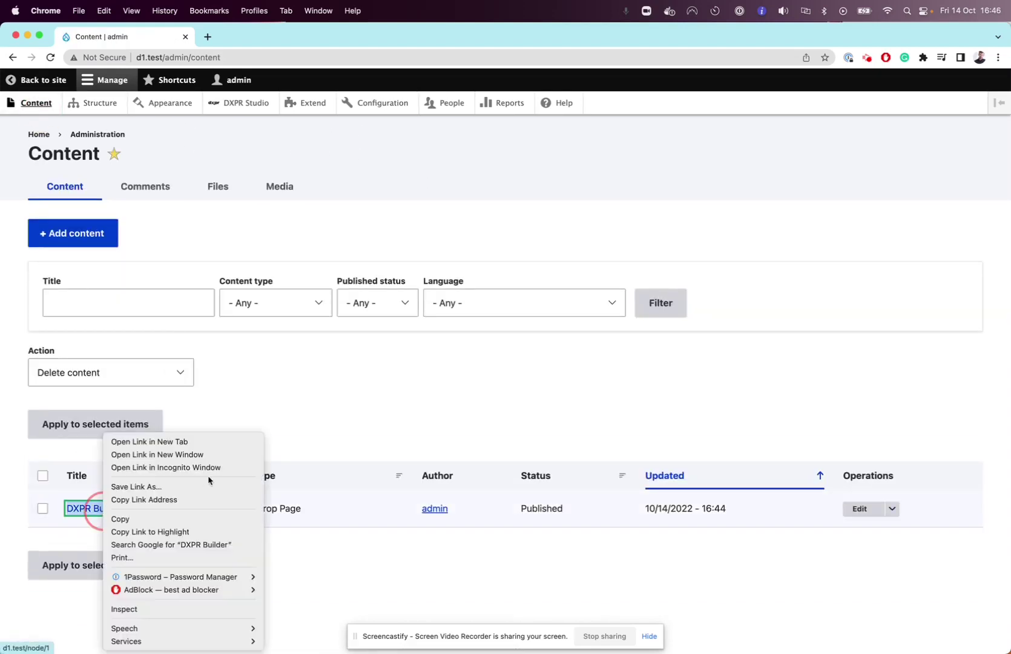
click(91, 508)
scroll(304, 408, down, 3)
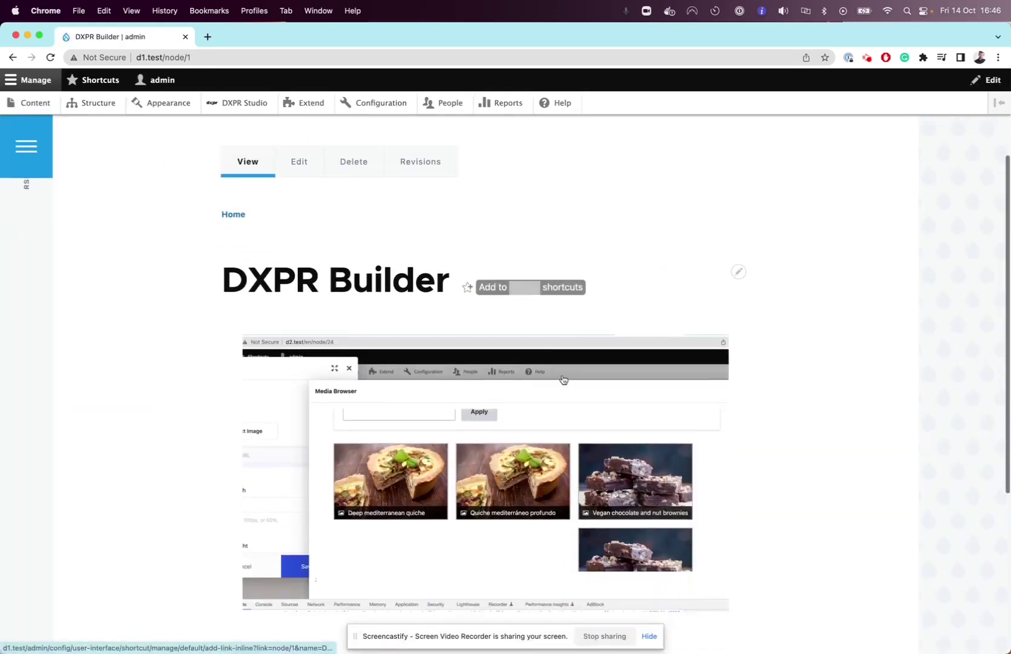
click(474, 441)
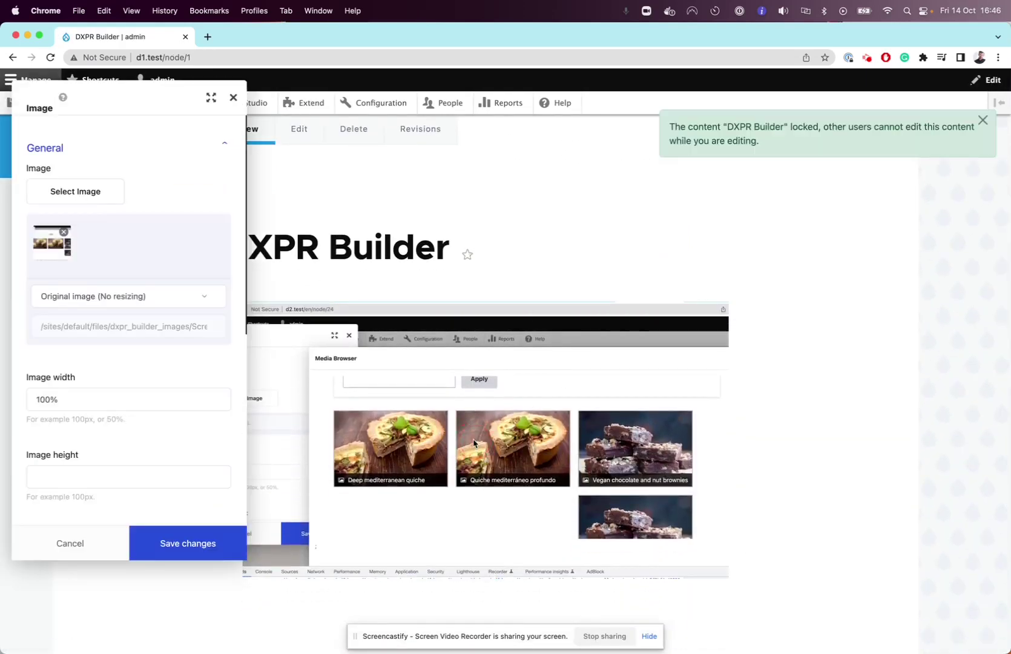
click(109, 198)
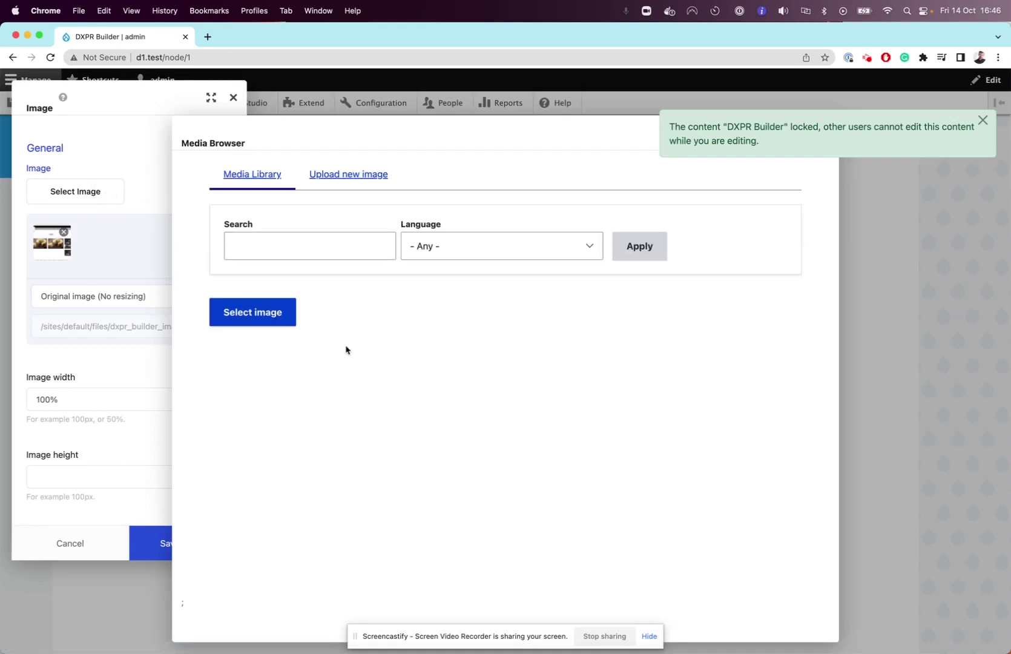
- Upload "Screenshot 2022-10-13 at 14.56.59.png" from the Desktop as a new image with alternative text "qwe" and save it
click(360, 182)
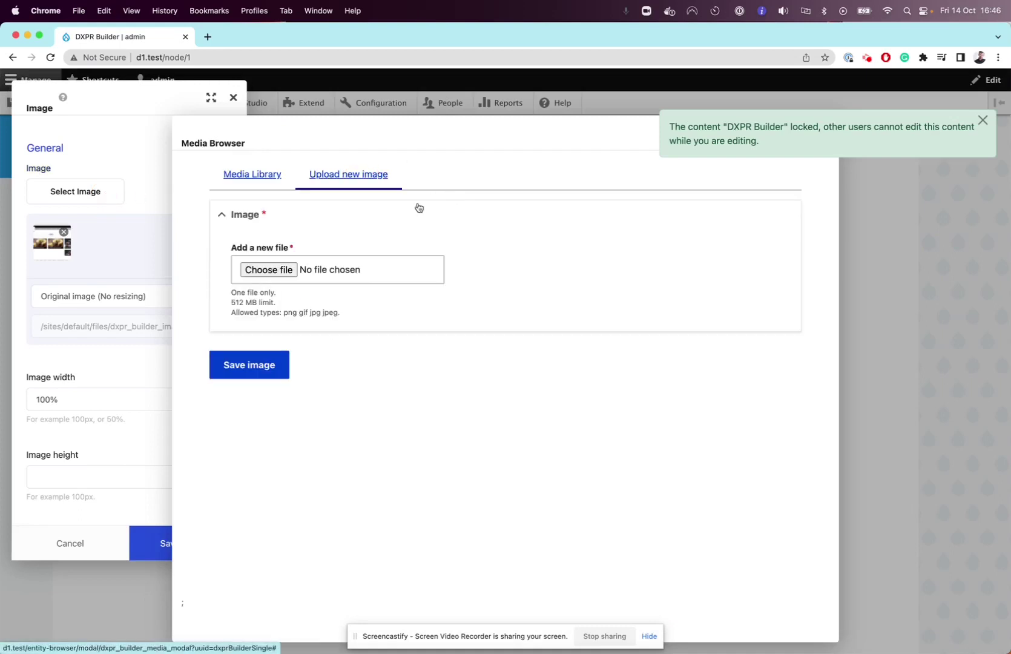
click(249, 270)
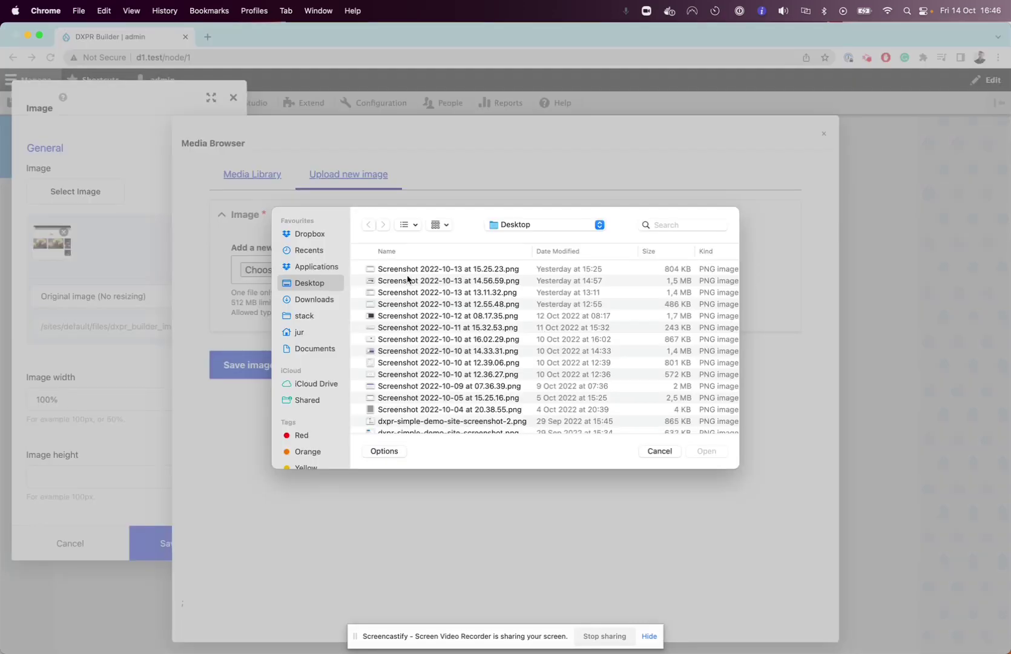
double_click(408, 281)
click(266, 388)
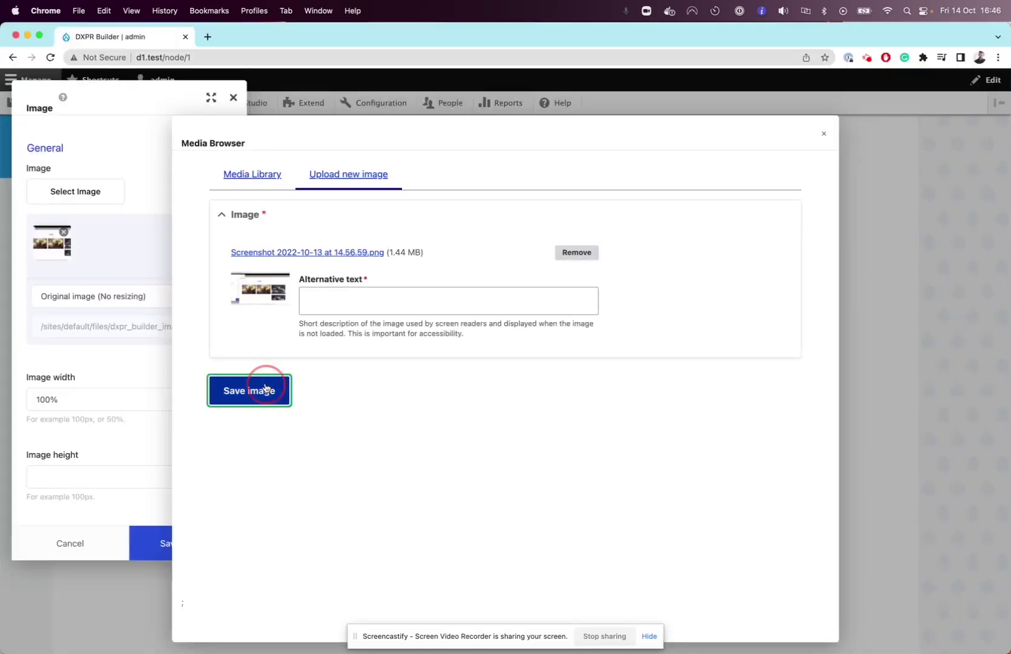
text(spec)
click(270, 389)
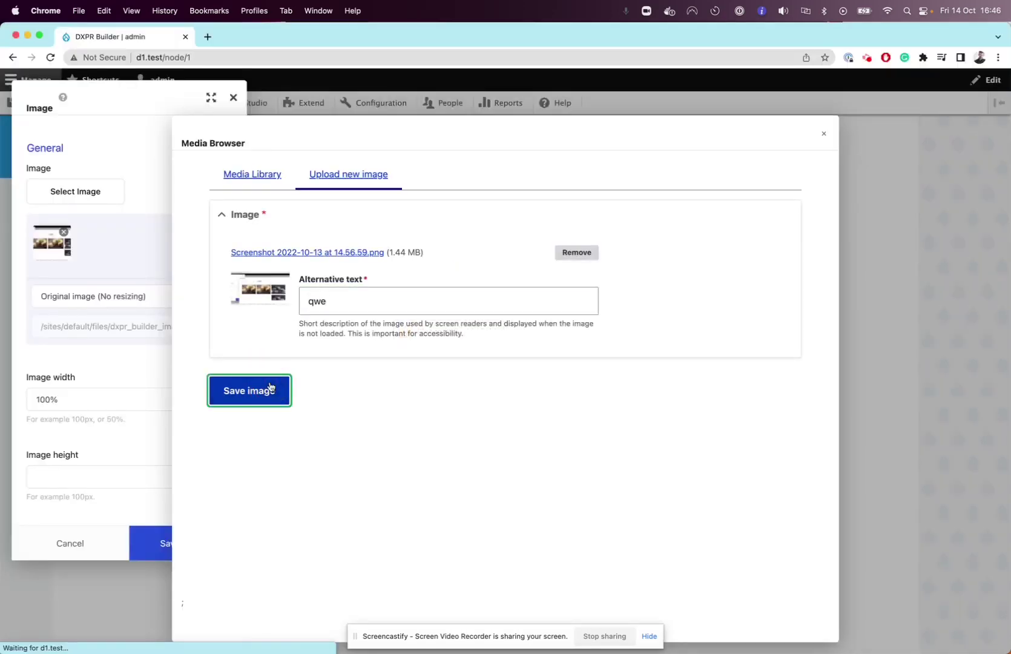
- Choose "Screenshot 2022-10-13 at 14.56.59.png" from the Media Library for the image element and save the element's changes
click(111, 197)
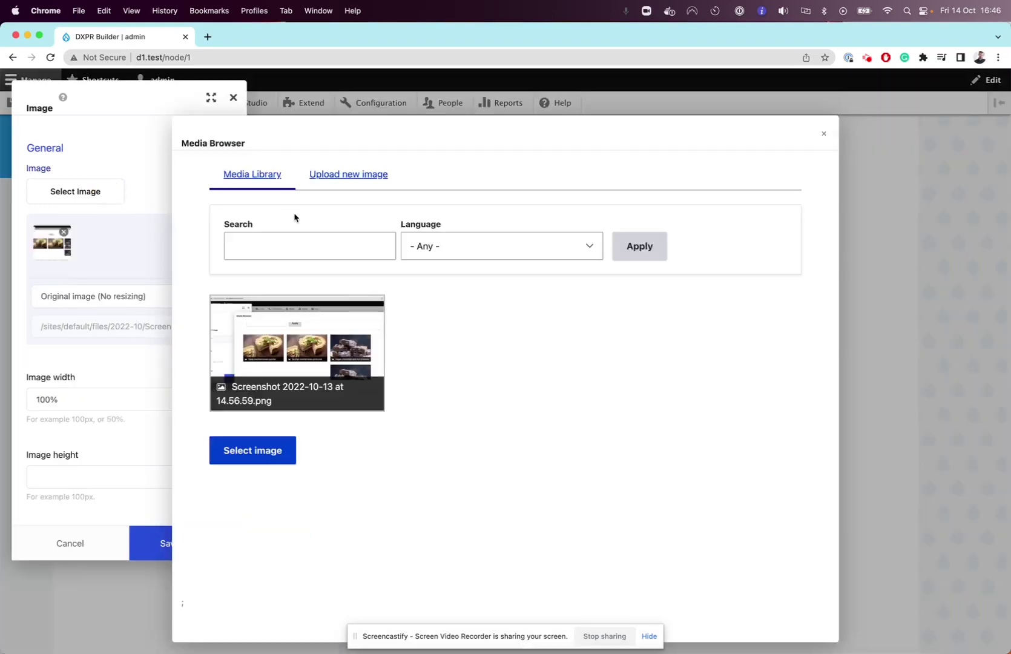
click(325, 355)
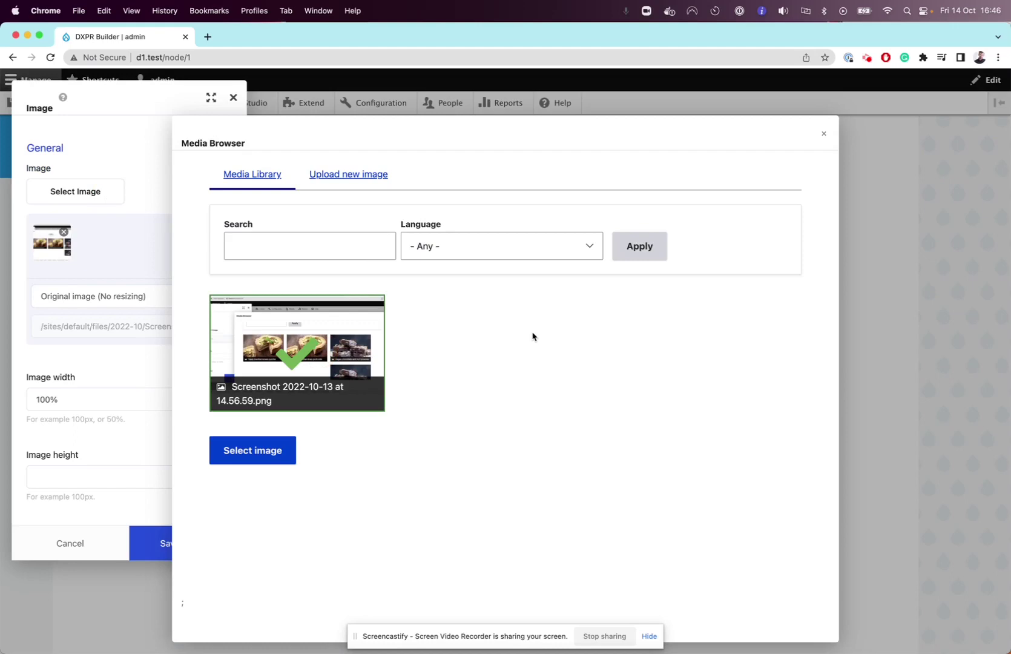
click(243, 453)
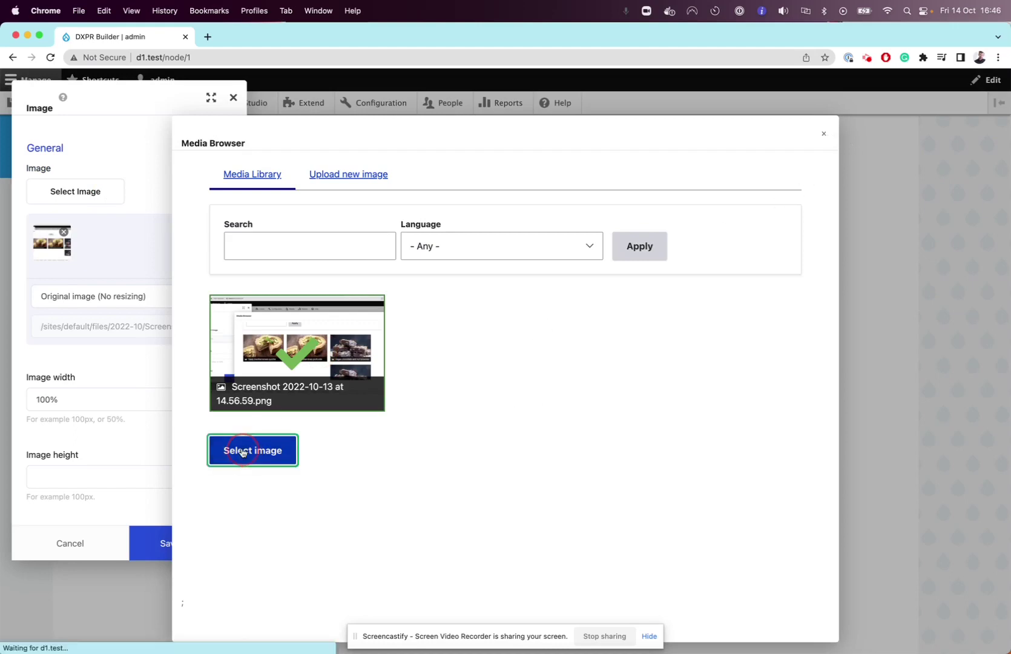
click(216, 533)
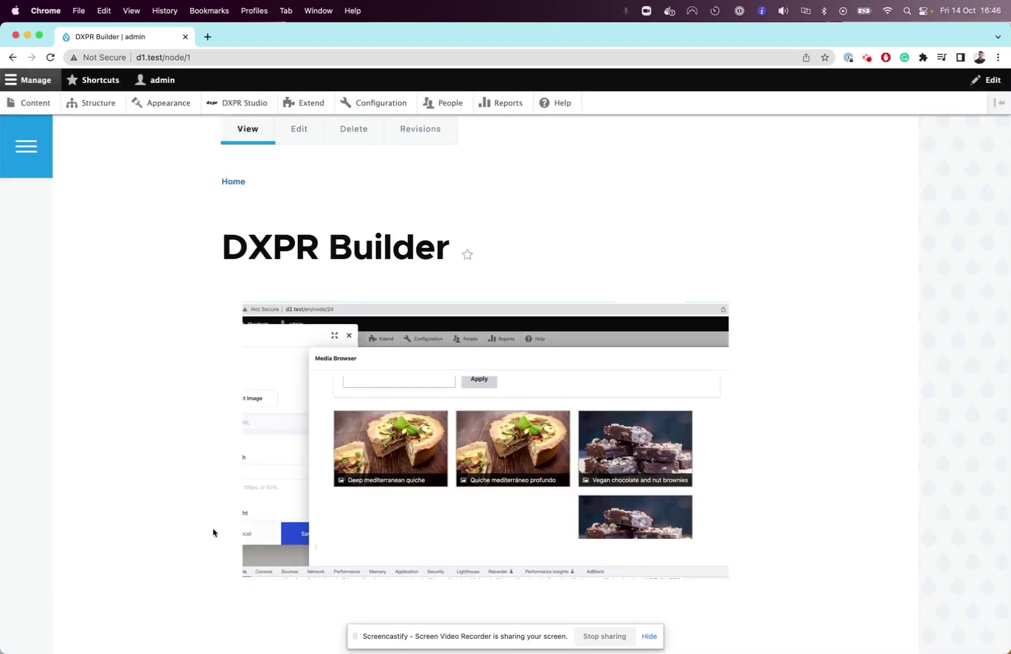